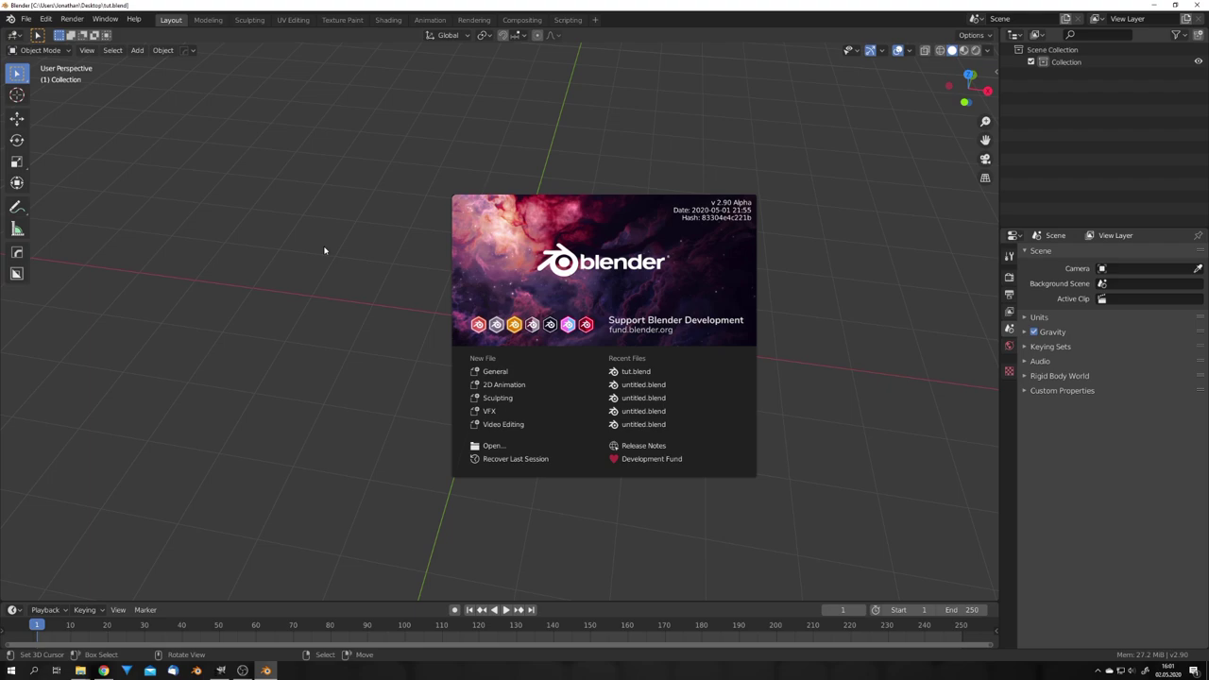
# Add a cube mesh to the empty scene at the world origin
pyautogui.click(322, 249)
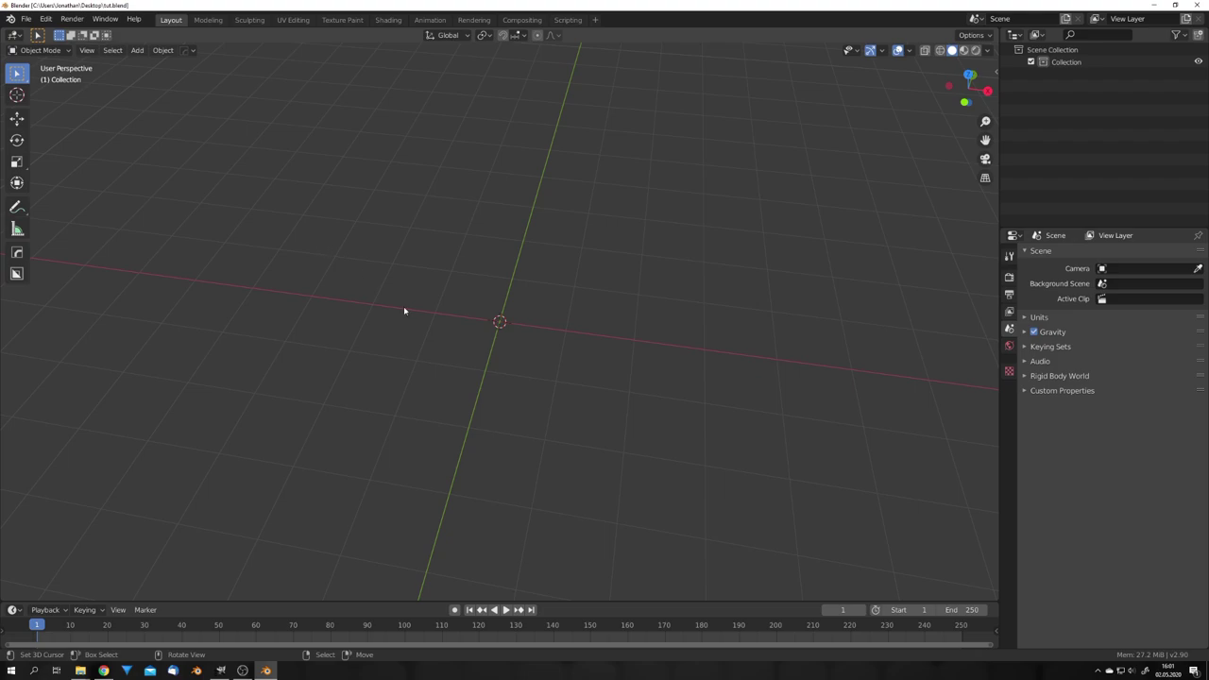
pyautogui.moveTo(405, 312); pyautogui.dragTo(440, 329, button='middle')
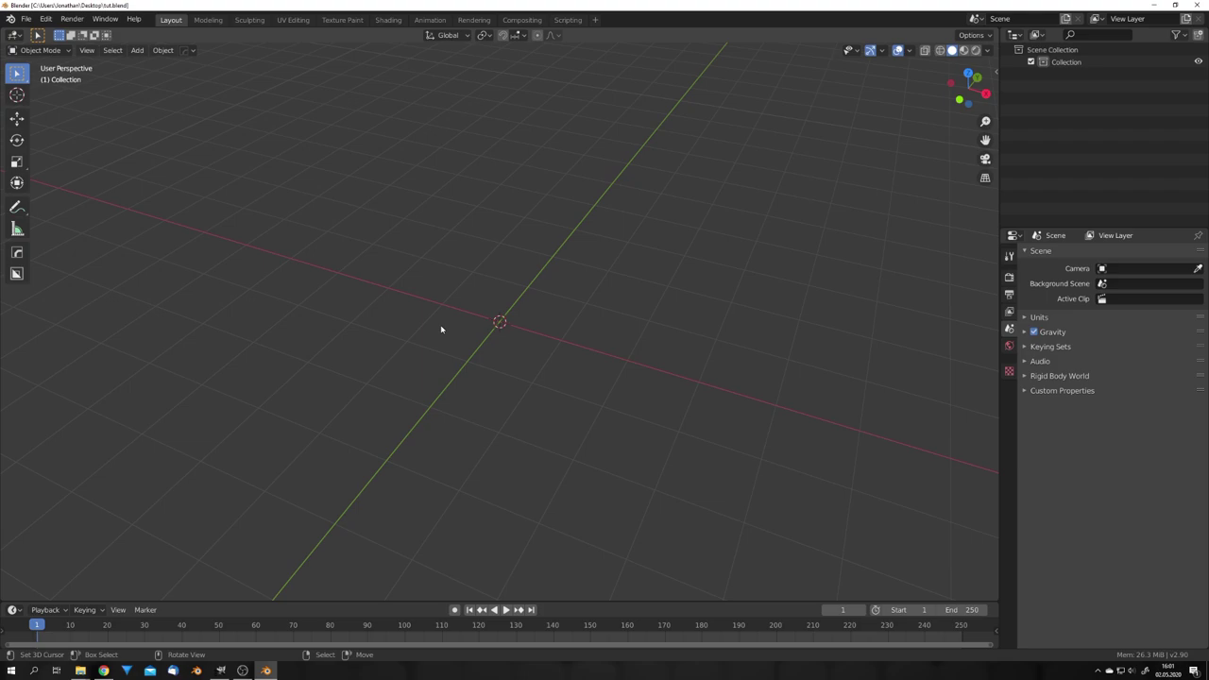
pyautogui.hotkey('shift', 'a')
pyautogui.moveTo(441, 327)
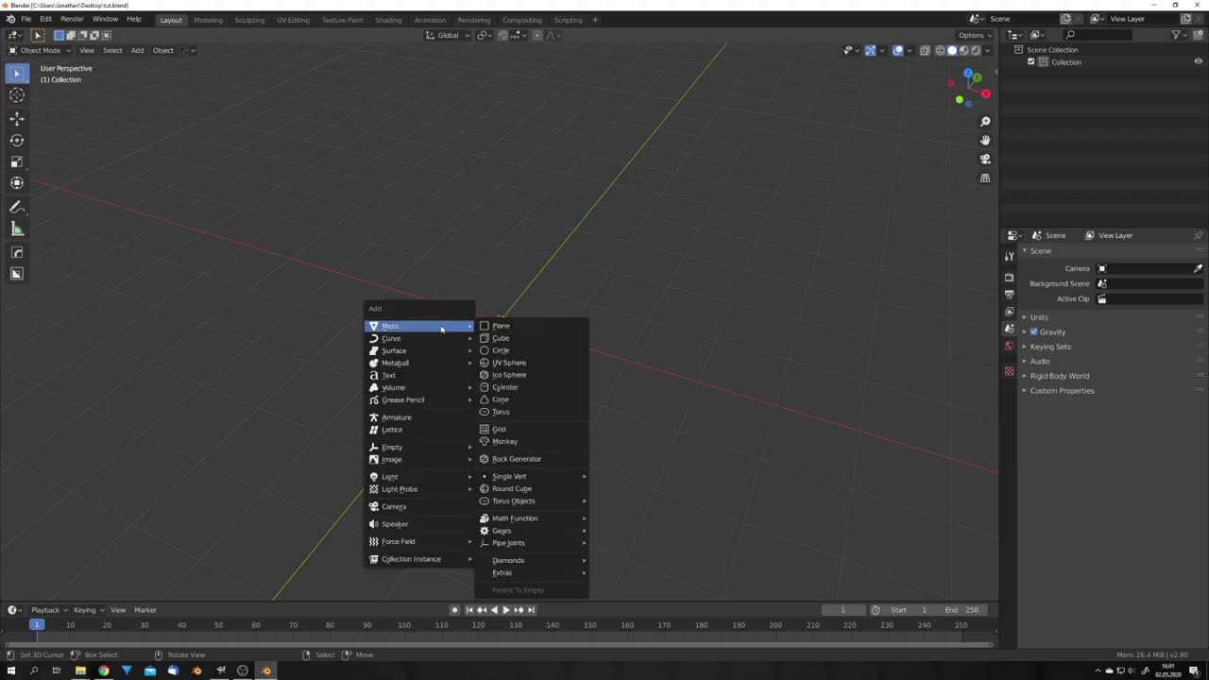
pyautogui.click(502, 340)
# Enter Edit Mode on the cube and subdivide all of its faces once
pyautogui.moveTo(518, 372); pyautogui.dragTo(466, 340, button='middle')
pyautogui.scroll(5, 467, 340)
pyautogui.hotkey('ctrl', 'Tab')
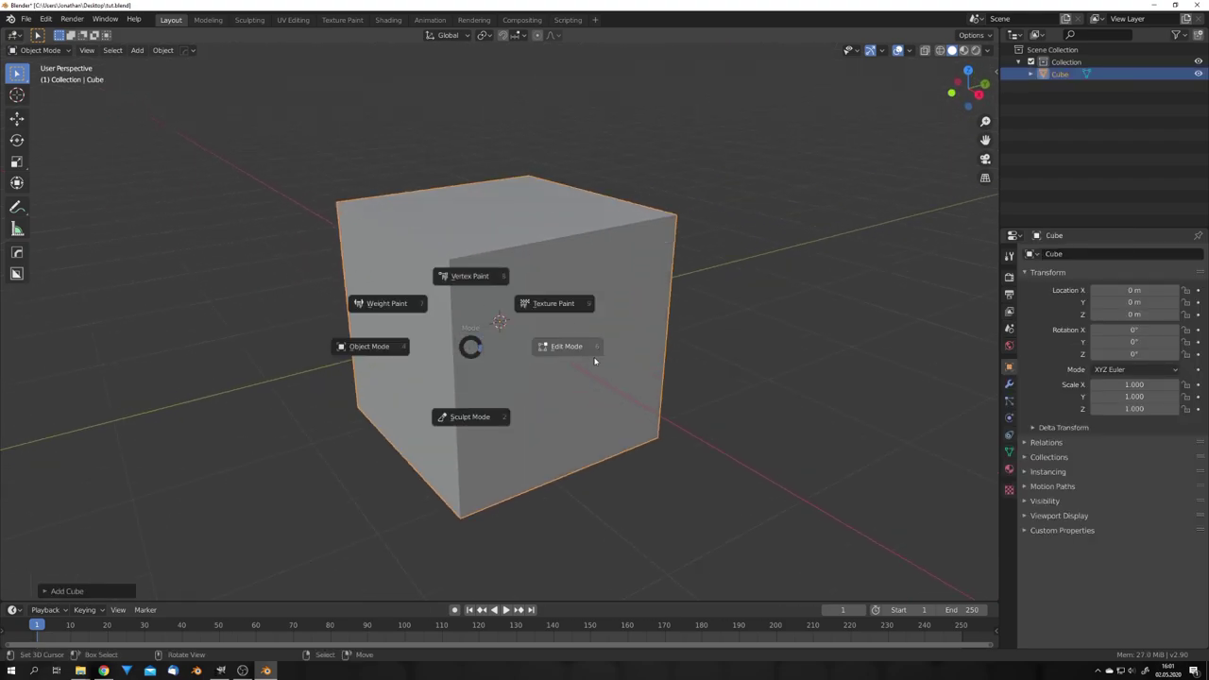
pyautogui.click(566, 340)
pyautogui.moveTo(566, 331); pyautogui.dragTo(541, 337, button='middle')
pyautogui.rightClick(541, 336)
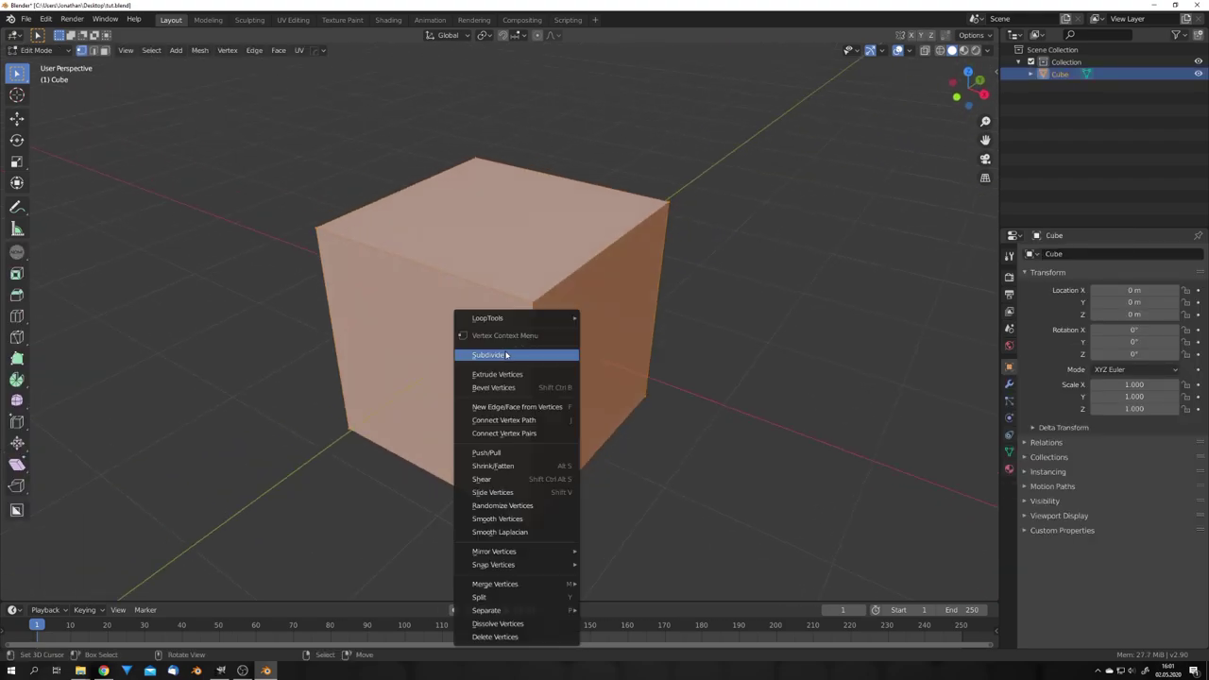
pyautogui.click(537, 352)
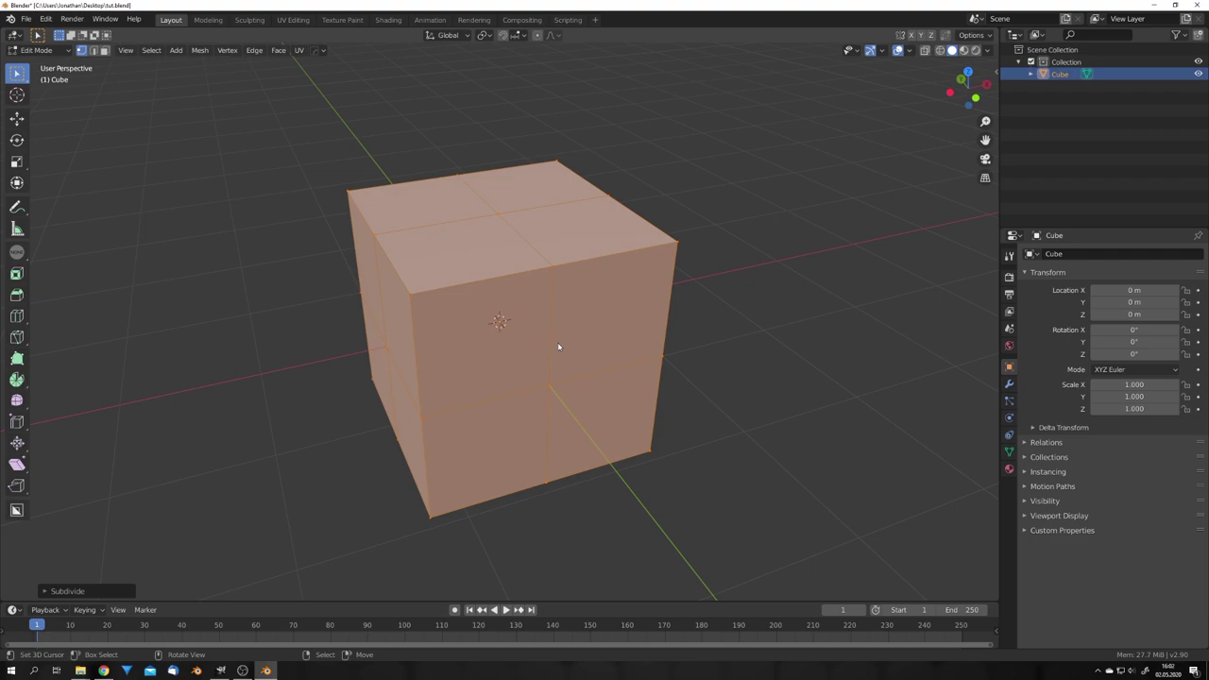
# Deselect the whole mesh and activate the Extrude Dissolve and Intersect tool
pyautogui.moveTo(558, 346); pyautogui.dragTo(567, 341, button='middle')
pyautogui.hotkey('alt', 'a')
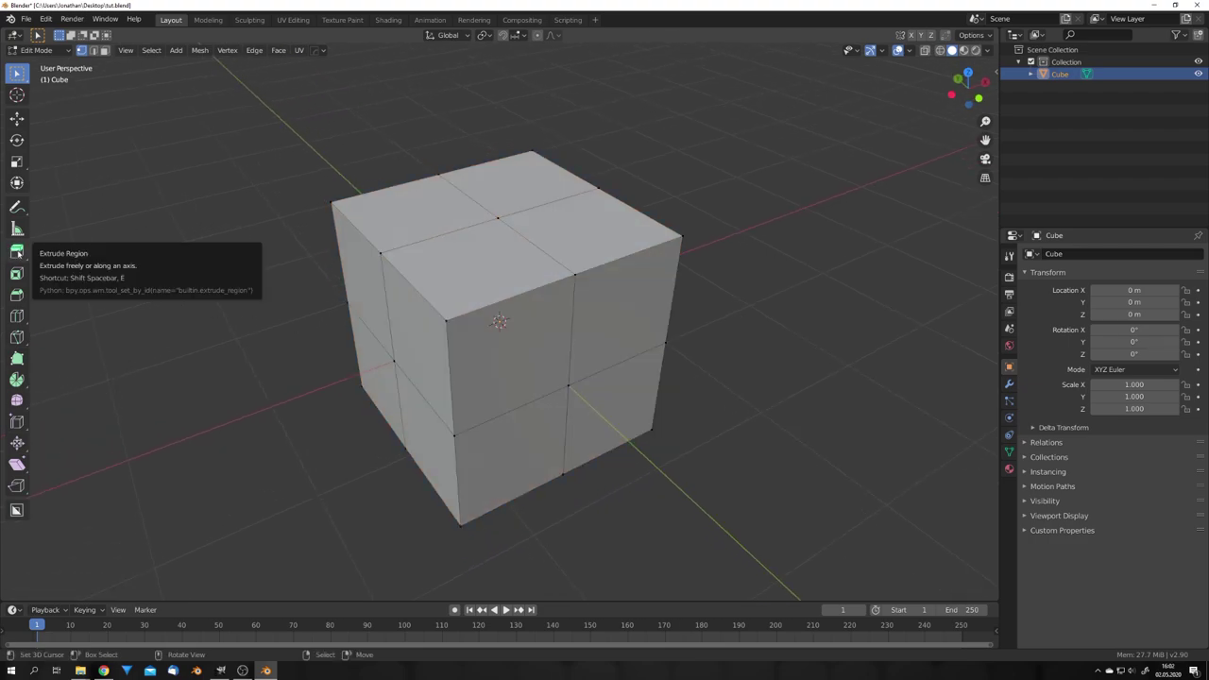
pyautogui.click(17, 253)
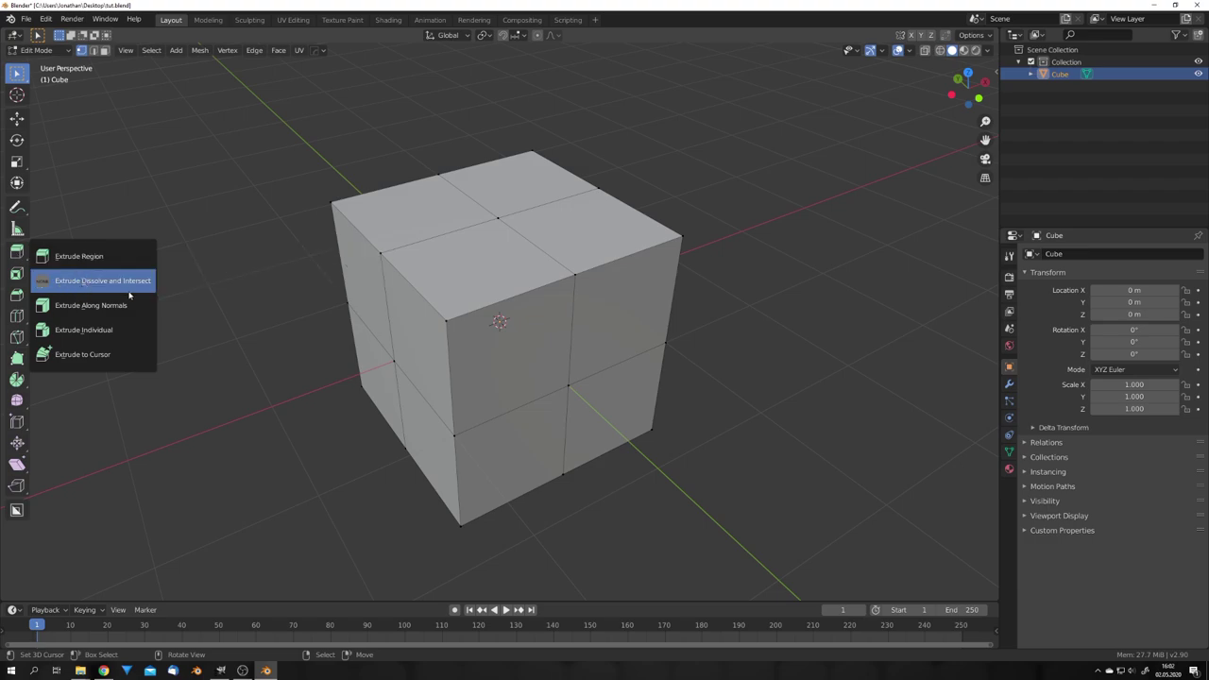
pyautogui.click(127, 290)
# In face select mode, extrude individual quarter faces of the cube by varying amounts to form a stepped, blocky shape
pyautogui.moveTo(468, 272); pyautogui.dragTo(491, 270, button='middle')
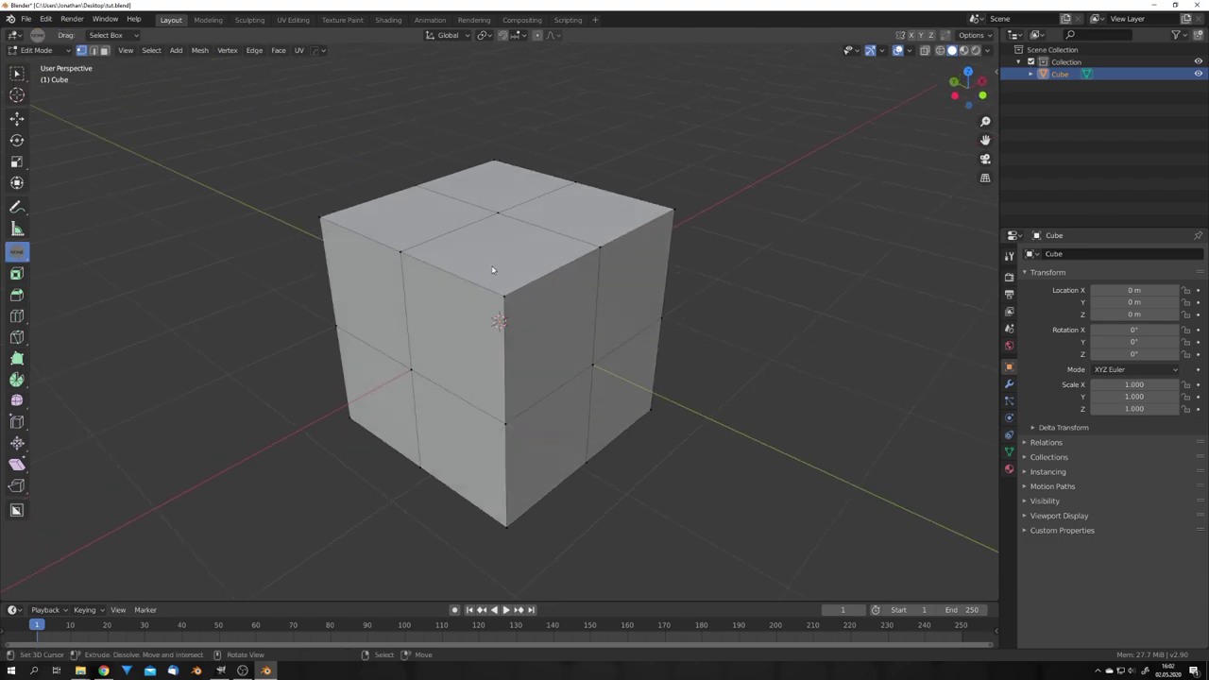
pyautogui.press('3')
pyautogui.click(496, 260)
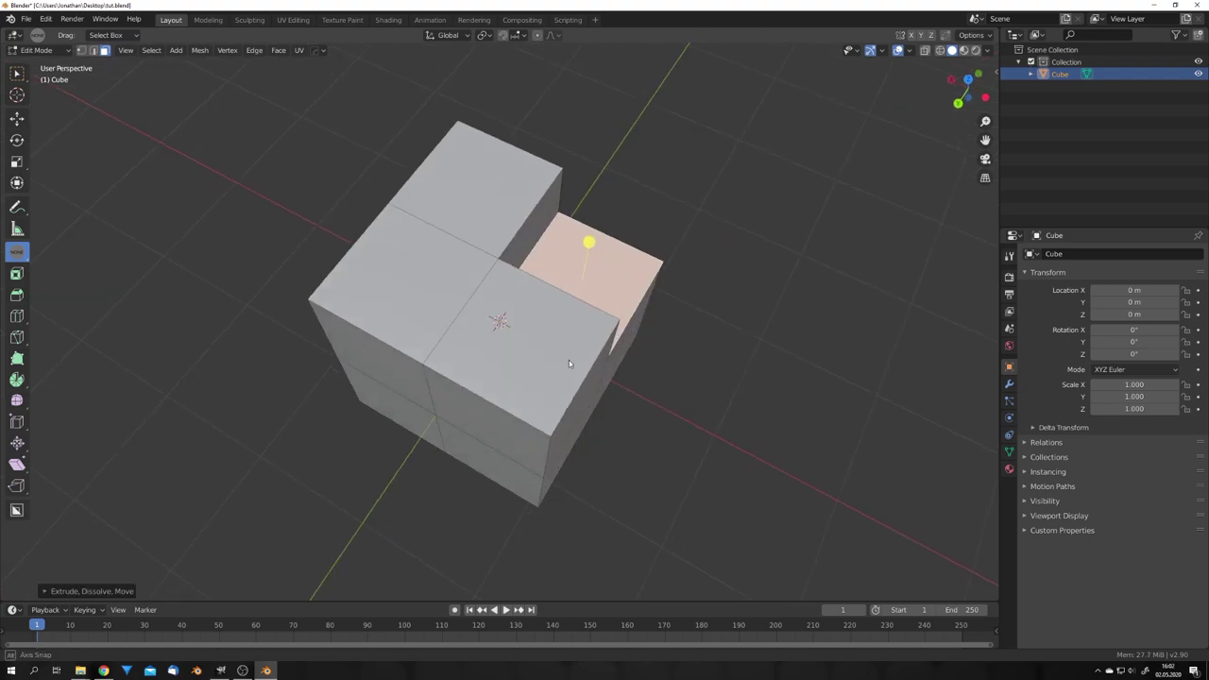
pyautogui.moveTo(568, 360); pyautogui.dragTo(561, 369, button='middle')
pyautogui.click(563, 367)
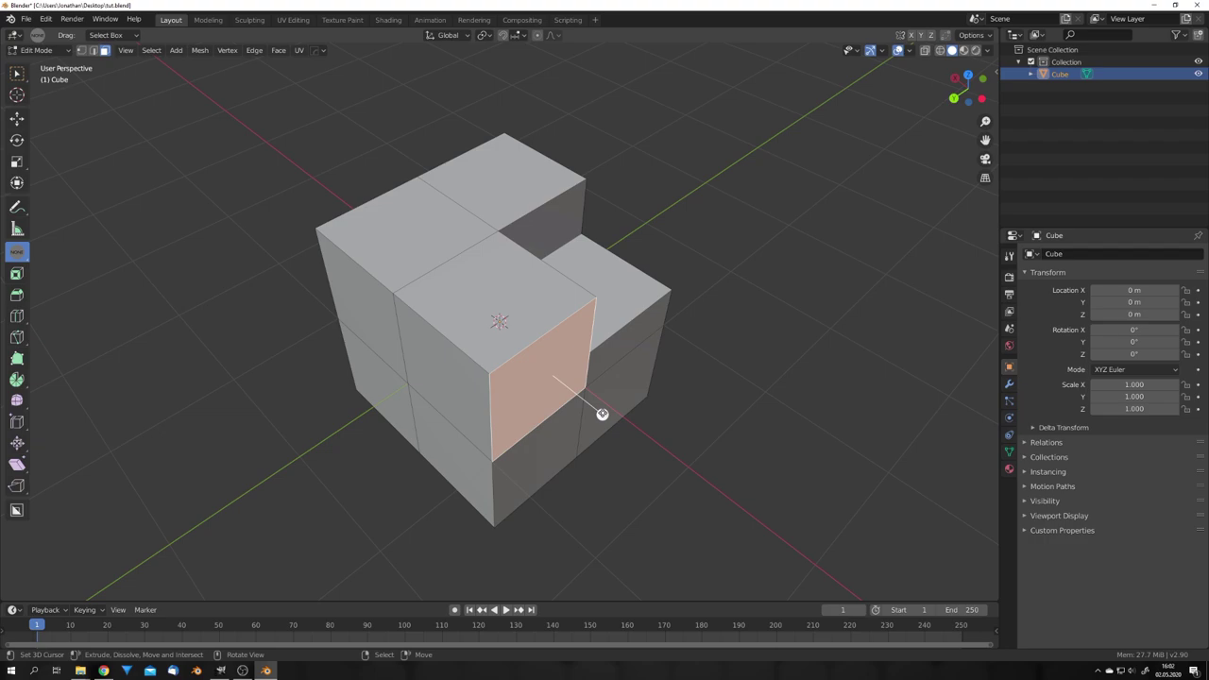
pyautogui.moveTo(598, 410); pyautogui.dragTo(575, 395)
pyautogui.moveTo(575, 395); pyautogui.dragTo(675, 351, button='middle')
pyautogui.click(426, 318)
pyautogui.moveTo(426, 318); pyautogui.dragTo(647, 305, button='middle')
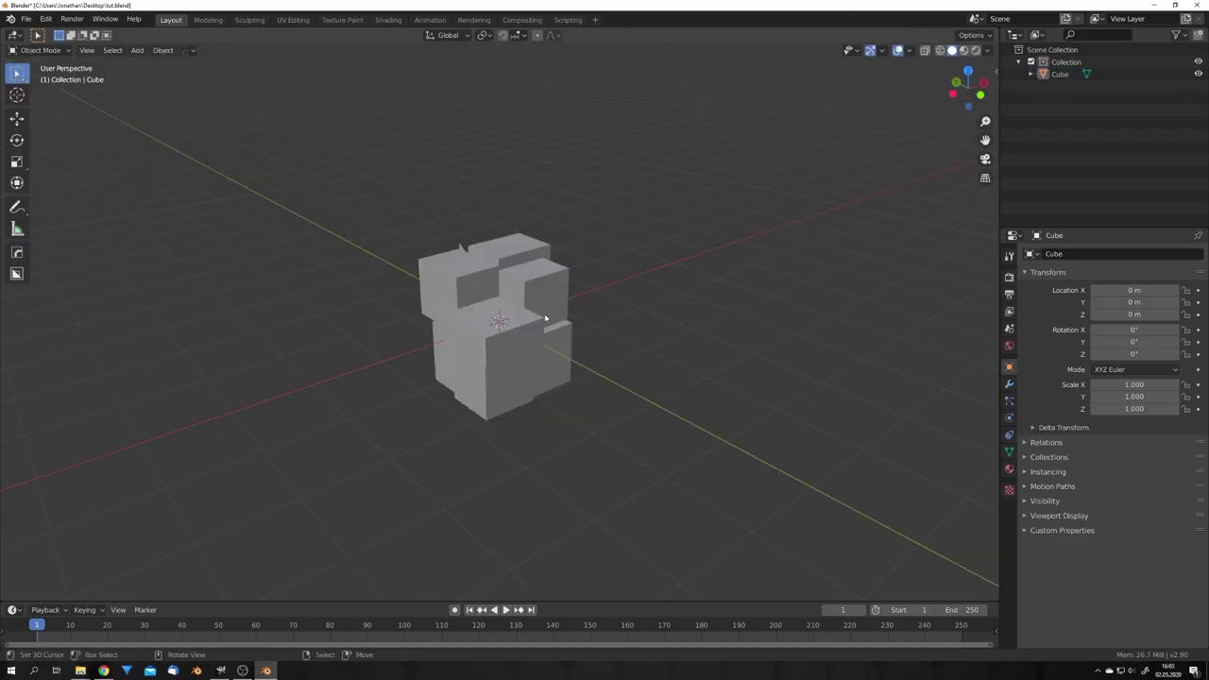
# Add a Bevel modifier to the blocky cube and turn off Clamp Overlap
pyautogui.scroll(5, 545, 318)
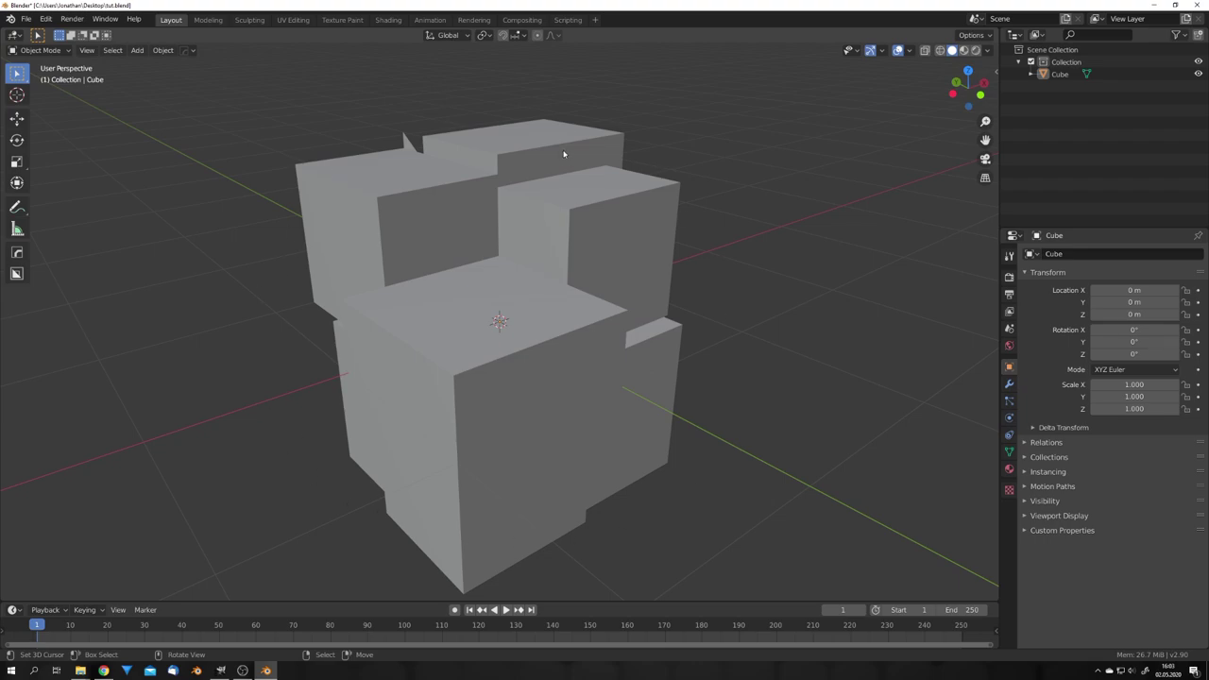
pyautogui.click(512, 313)
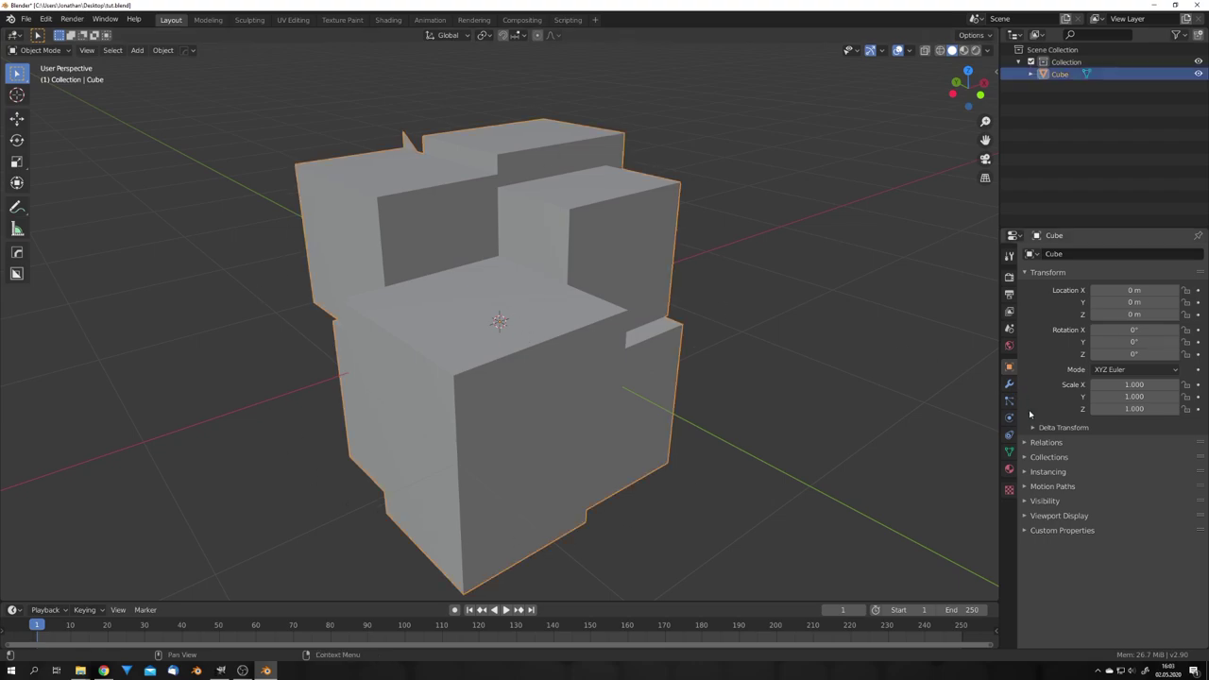
pyautogui.click(1009, 383)
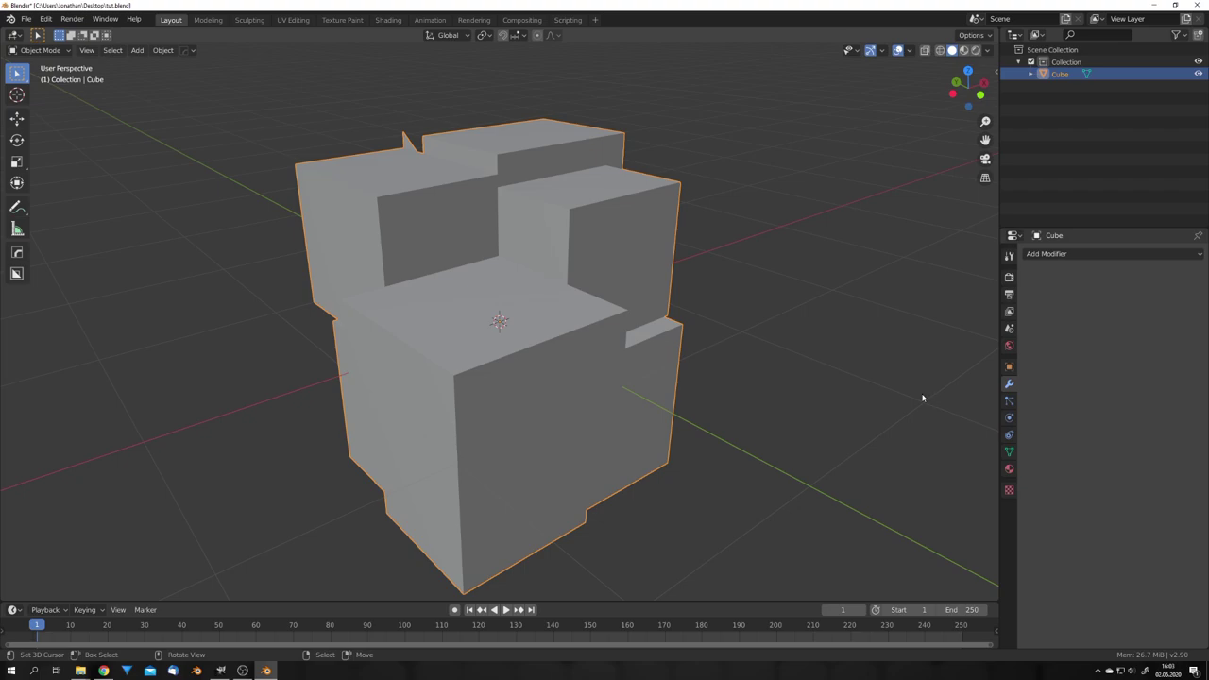
pyautogui.click(1047, 254)
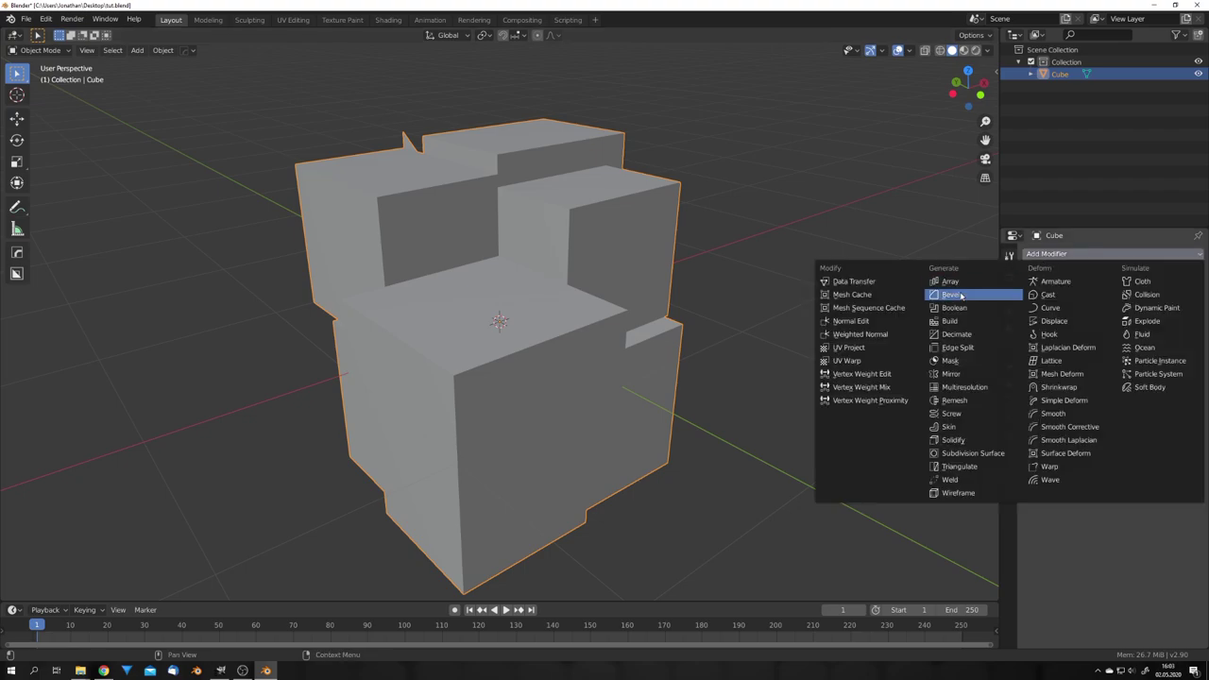
pyautogui.click(951, 295)
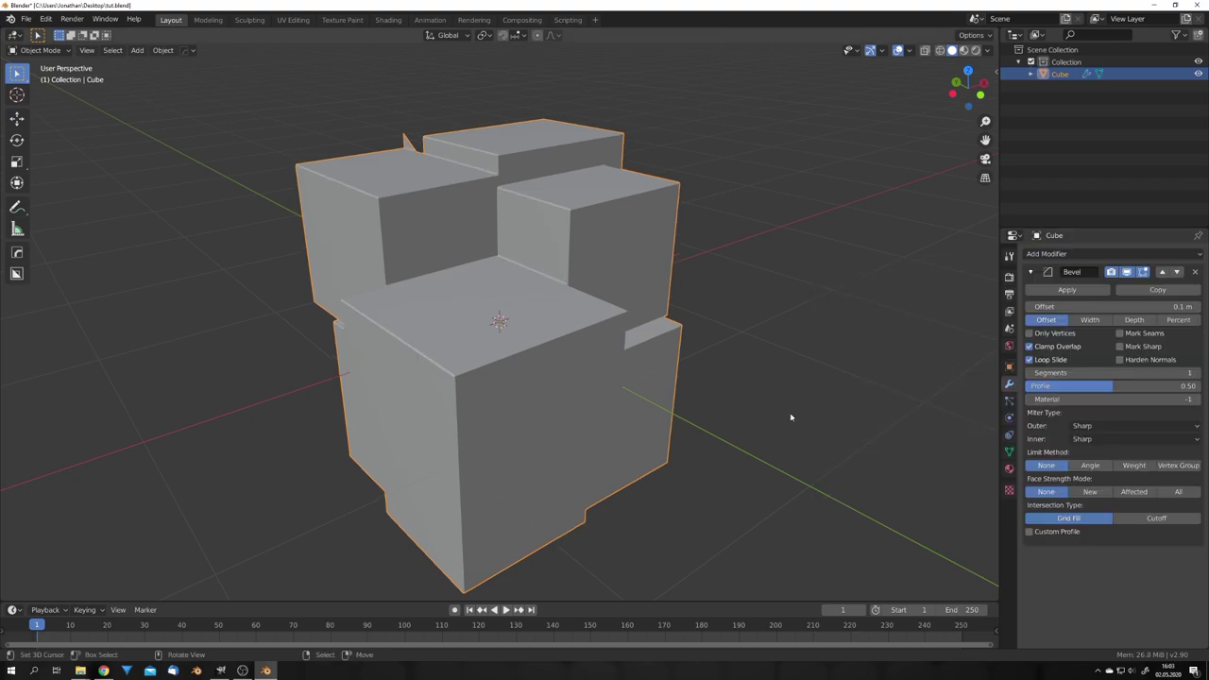
pyautogui.click(1042, 347)
# Set the Bevel modifier's offset to about 0.44 m and its segments to 4
pyautogui.moveTo(860, 415); pyautogui.dragTo(612, 377, button='middle')
pyautogui.scroll(-3, 729, 388)
pyautogui.scroll(4, 755, 343)
pyautogui.scroll(4, 635, 355)
pyautogui.scroll(-6, 613, 377)
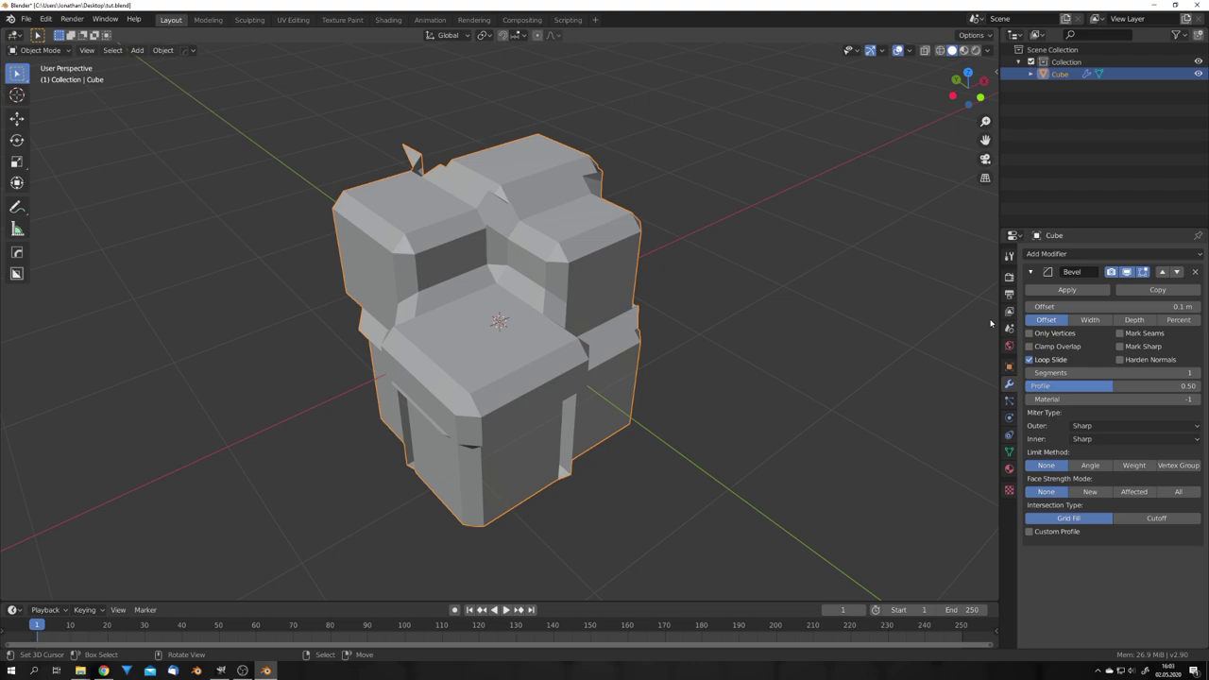
pyautogui.moveTo(1114, 306); pyautogui.dragTo(1169, 305)
pyautogui.click(1197, 373)
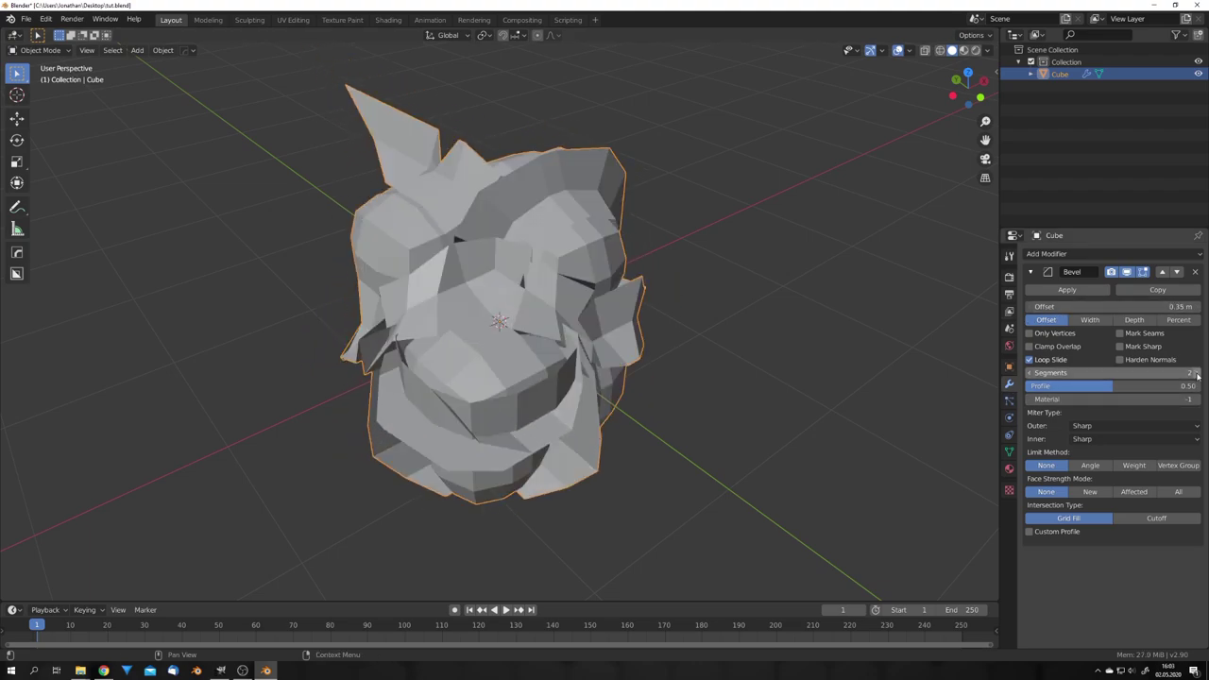
pyautogui.click(1196, 373)
pyautogui.click(1196, 373)
pyautogui.moveTo(1169, 306); pyautogui.dragTo(1185, 306)
# Add a Solidify modifier to the beveled object and adjust its thickness
pyautogui.moveTo(510, 378); pyautogui.dragTo(644, 338, button='middle')
pyautogui.scroll(-4, 680, 364)
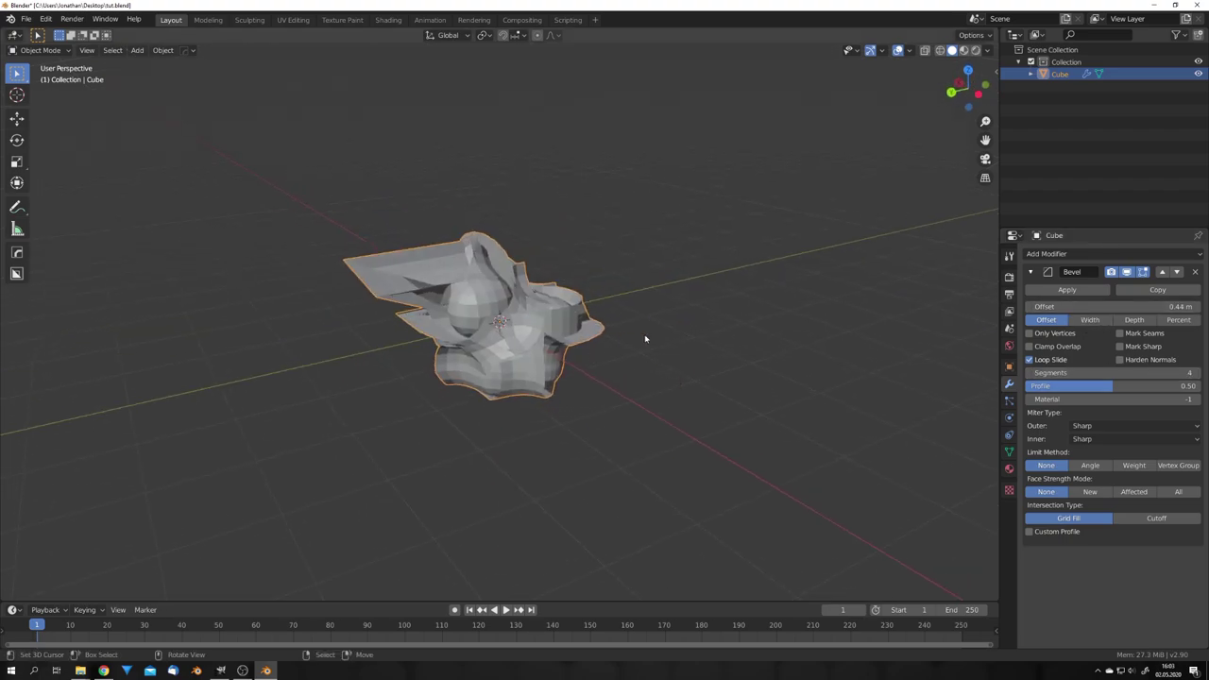
pyautogui.click(1041, 254)
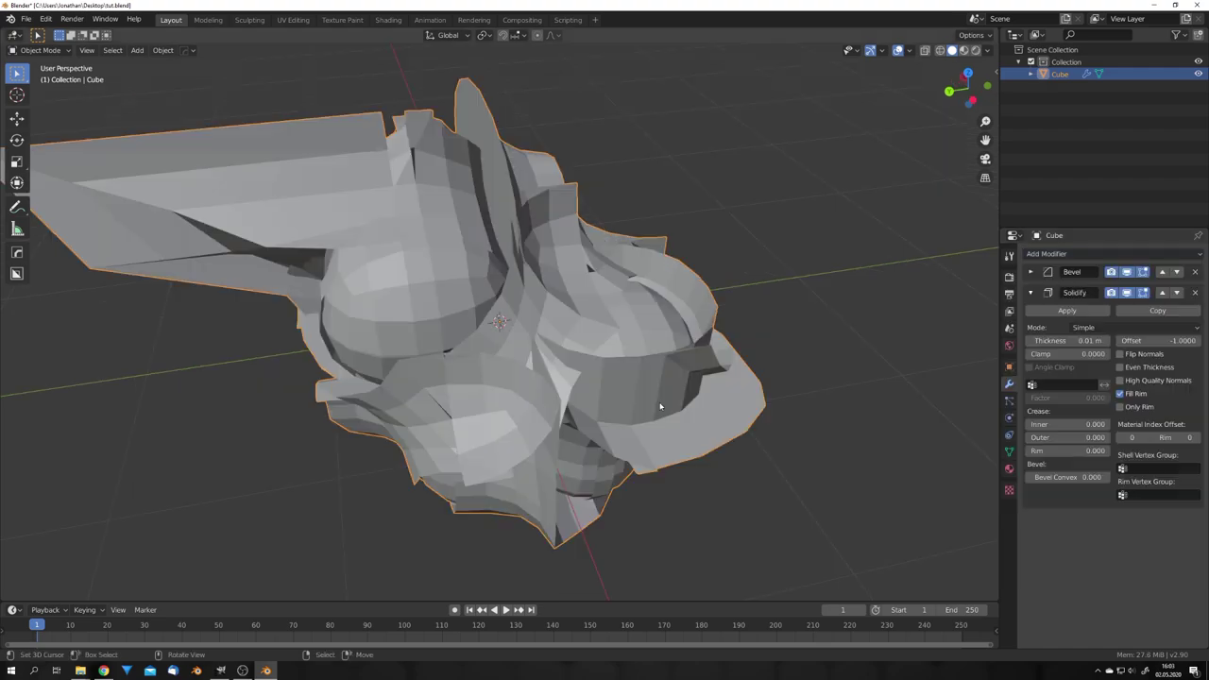
pyautogui.moveTo(660, 406); pyautogui.dragTo(696, 443, button='middle')
pyautogui.scroll(3, 696, 443)
pyautogui.keyDown('shift'); pyautogui.moveTo(770, 444); pyautogui.dragTo(652, 415, button='middle'); pyautogui.keyUp('shift')
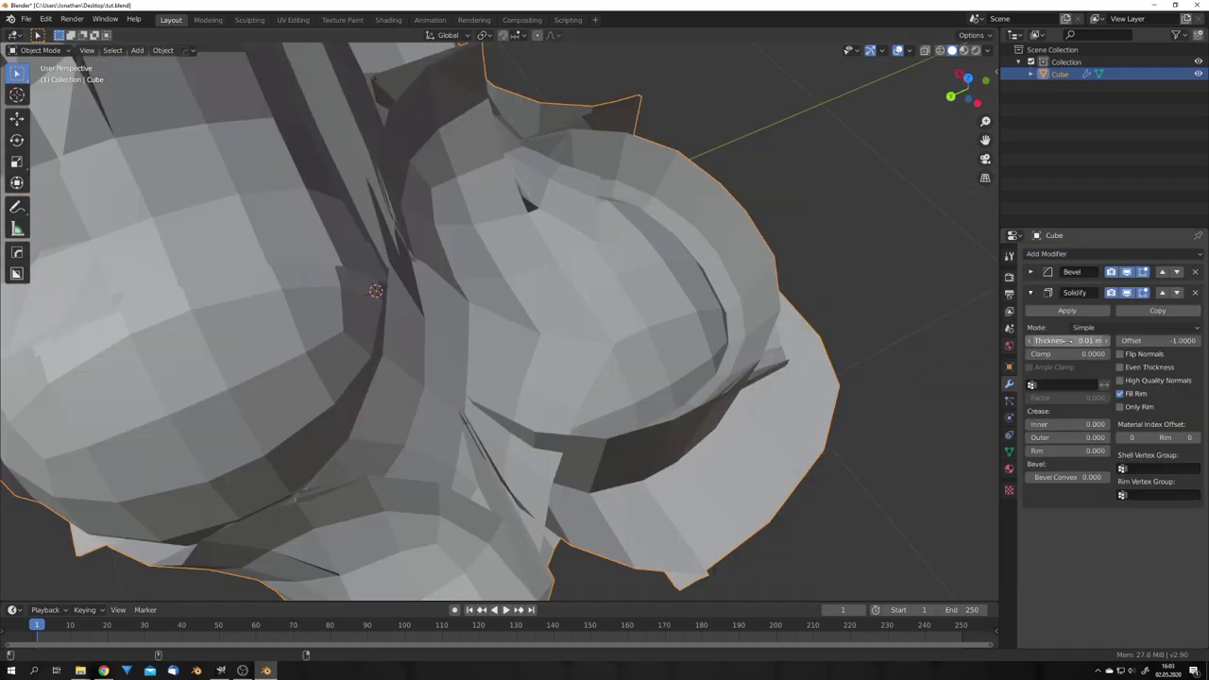
pyautogui.moveTo(1067, 340)
pyautogui.mouseDown()
pyautogui.moveTo(1088, 340)
pyautogui.moveTo(1065, 340)
pyautogui.mouseUp()
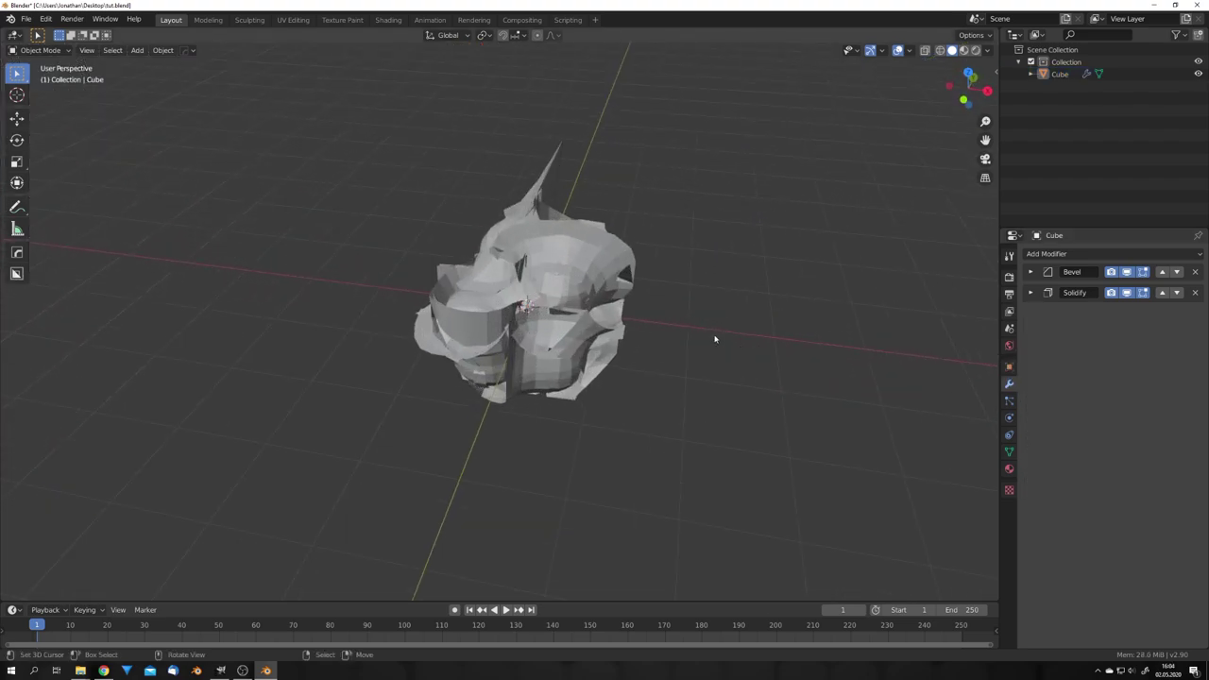
# Add a Mirror modifier that mirrors the object across both the X and Y axes
pyautogui.click(1076, 253)
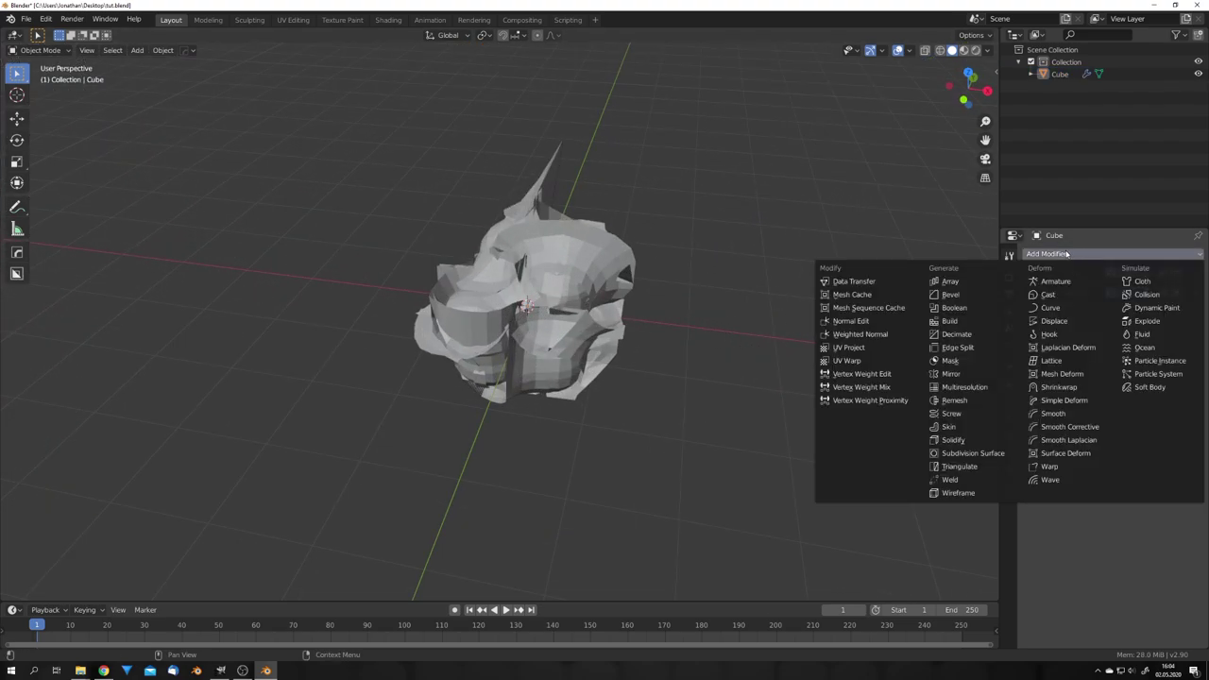
pyautogui.click(970, 377)
pyautogui.moveTo(799, 362); pyautogui.dragTo(1022, 383, button='middle')
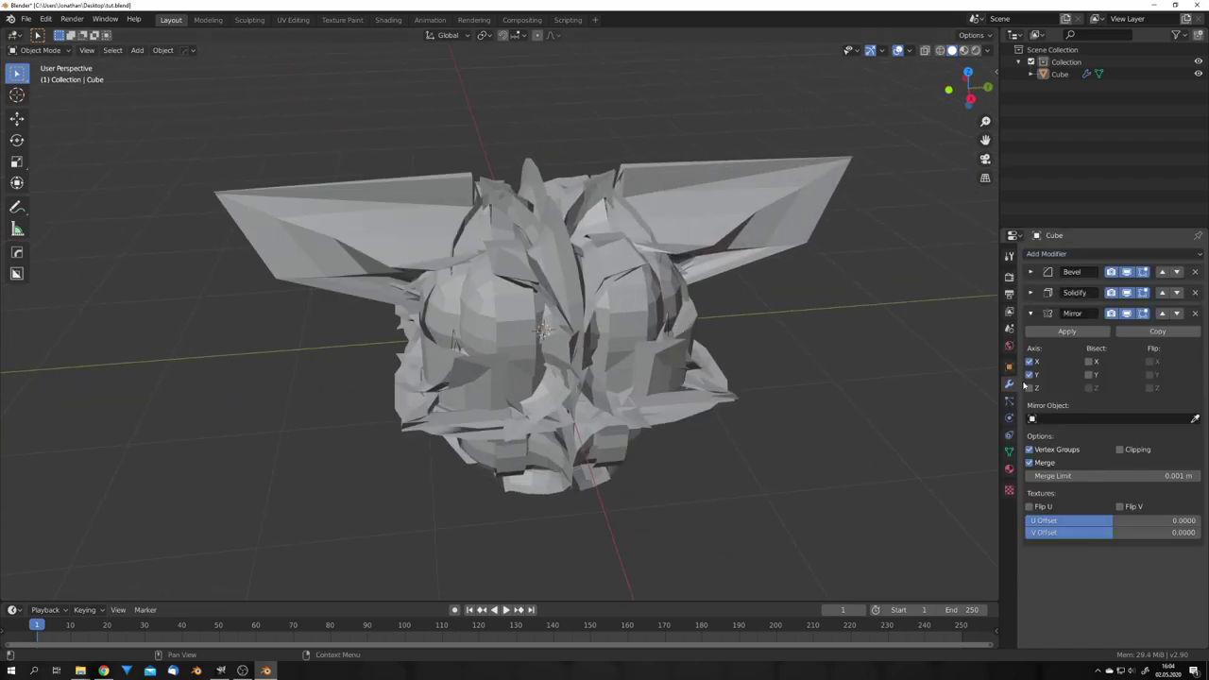
pyautogui.moveTo(552, 363); pyautogui.dragTo(600, 377, button='middle')
pyautogui.scroll(-5, 690, 353)
pyautogui.scroll(5, 690, 354)
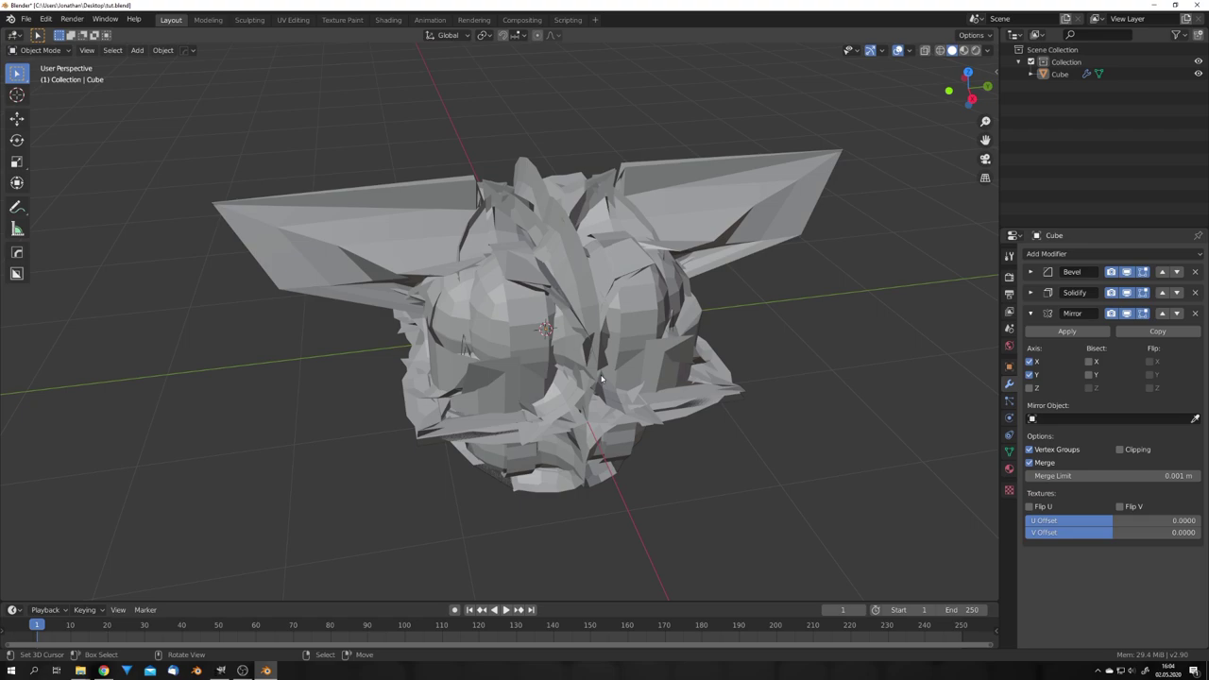
pyautogui.click(1030, 313)
# Add a Wireframe modifier to the object and set the Bevel modifier's offset to about 0.51 m
pyautogui.click(1035, 256)
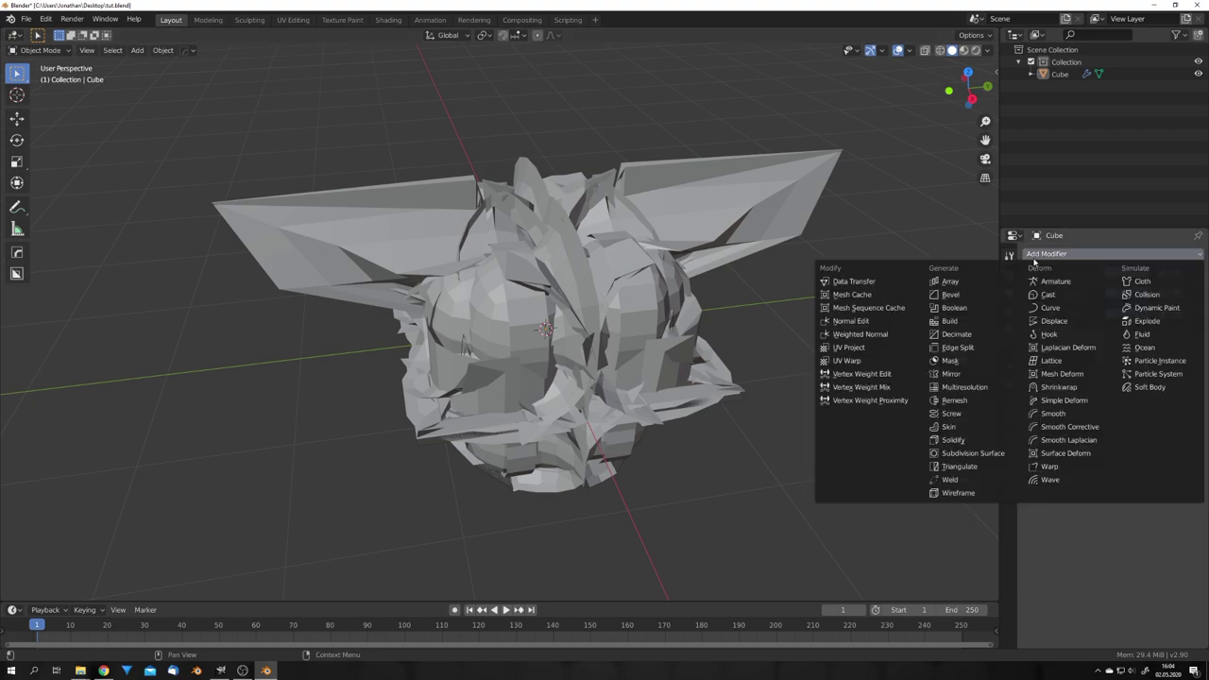
pyautogui.click(961, 492)
pyautogui.moveTo(710, 417); pyautogui.dragTo(539, 400, button='middle')
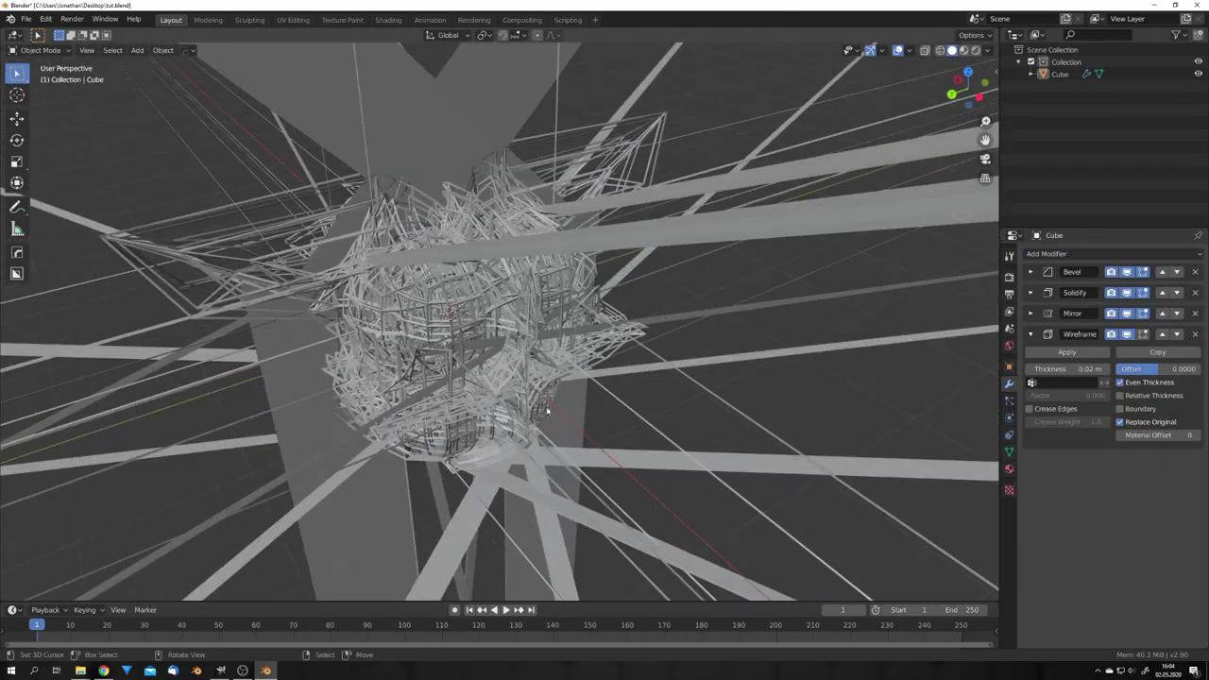
pyautogui.click(1037, 276)
pyautogui.moveTo(1053, 304)
pyautogui.mouseDown()
pyautogui.moveTo(1001, 306)
pyautogui.moveTo(1048, 306)
pyautogui.mouseUp()
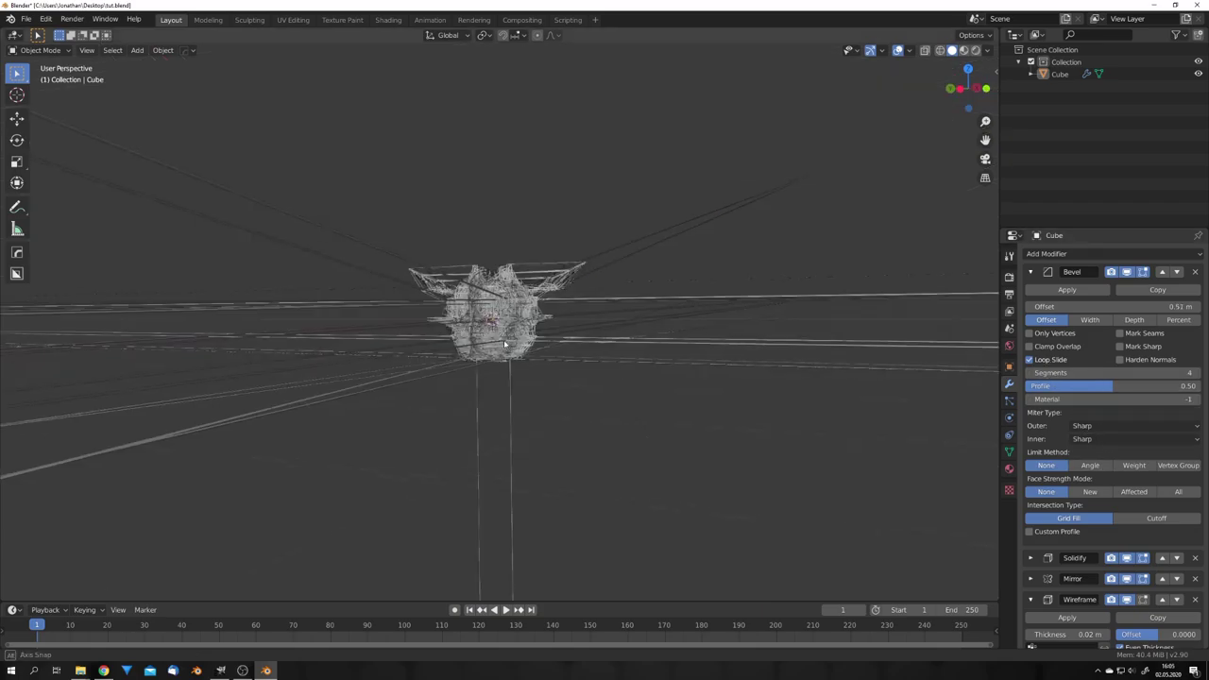
# Add a camera aligned to the current view and move it so the wireframe object is centred in the frame
pyautogui.moveTo(510, 368); pyautogui.dragTo(568, 359, button='middle')
pyautogui.scroll(3, 532, 369)
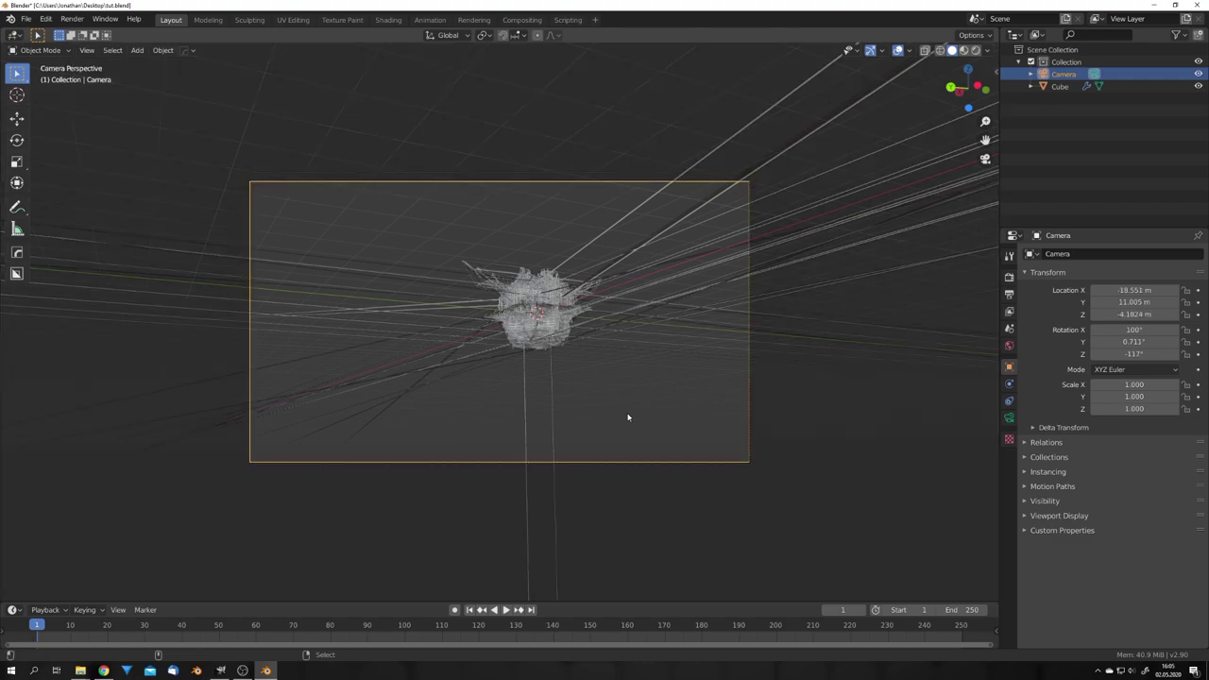
pyautogui.press('ctrl+alt+KP_0')
pyautogui.press('g')
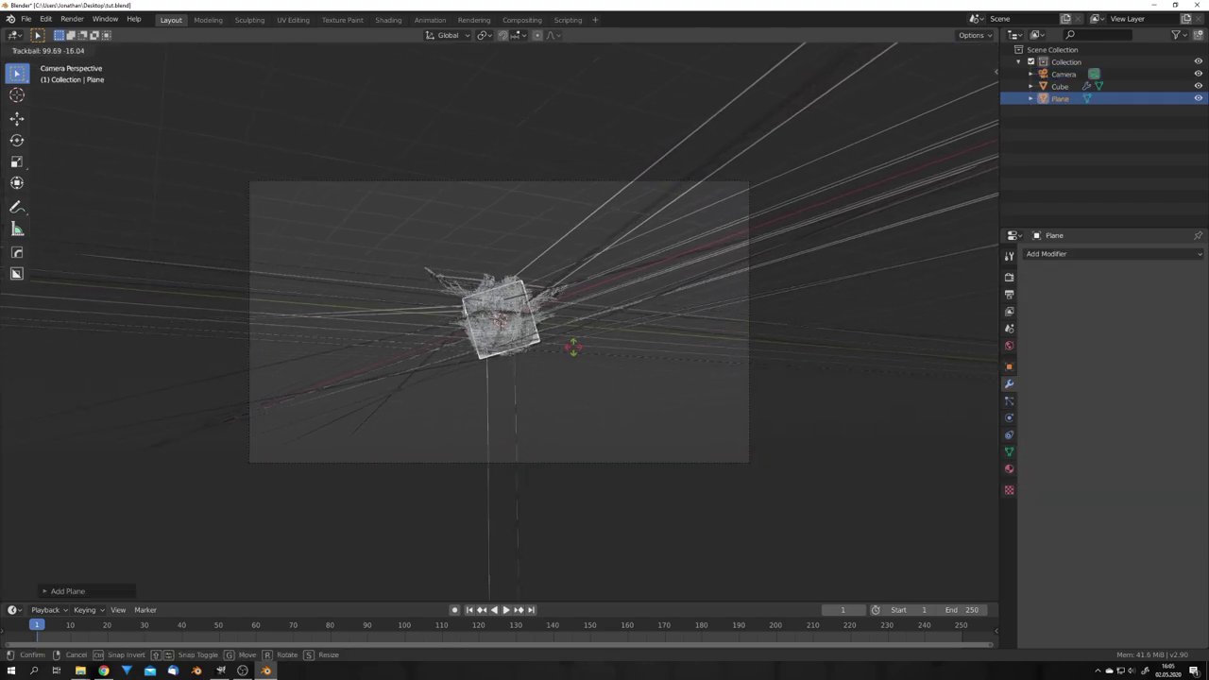
# Add a backdrop plane turned towards the camera and scale it up about 17.87 times to fill the frame
pyautogui.click(572, 359)
pyautogui.press('s')
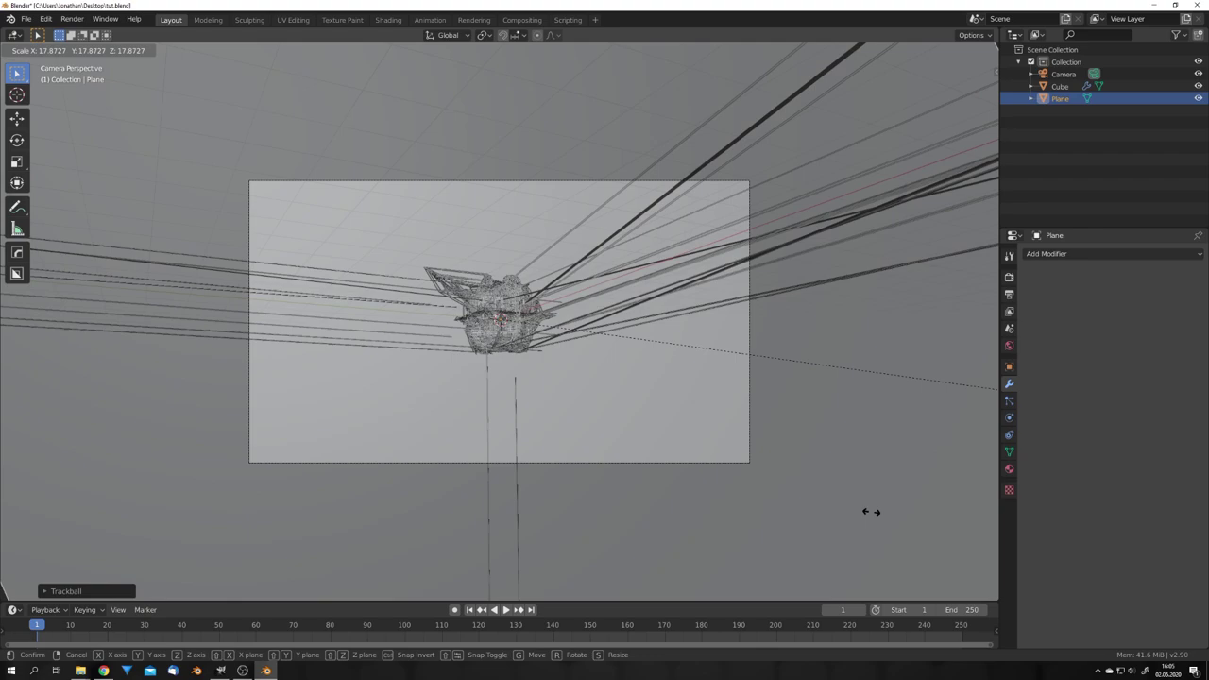
pyautogui.click(869, 510)
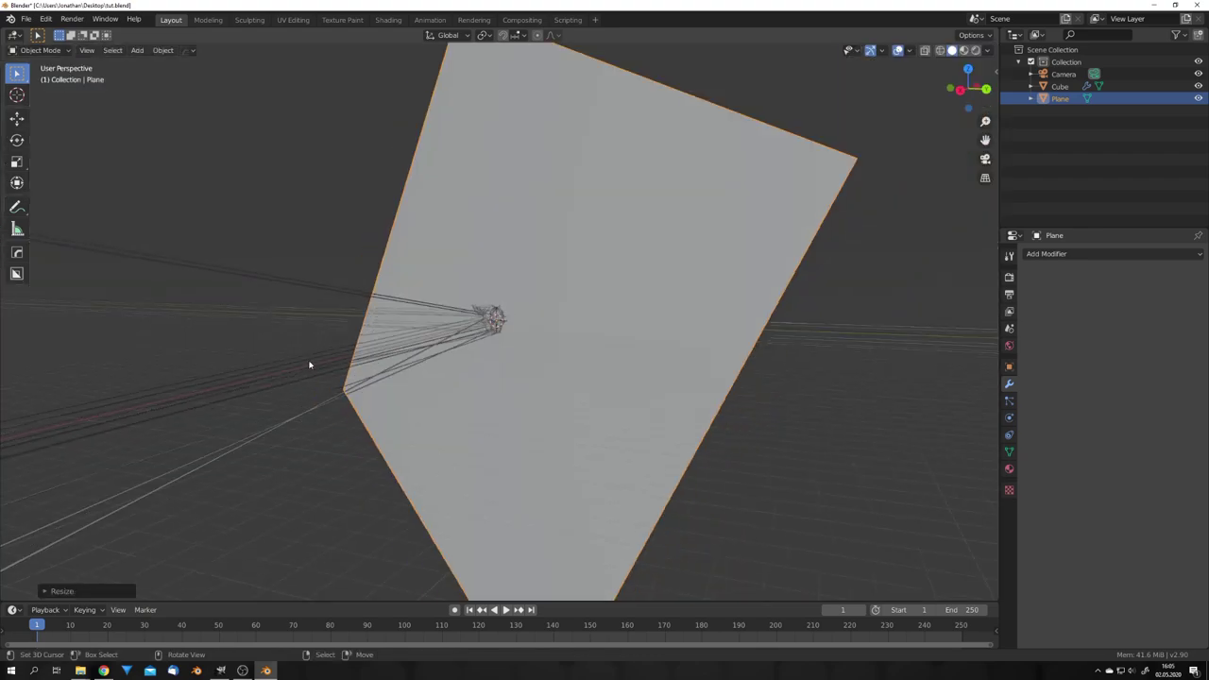
# Move the large backdrop plane behind the wireframe object as seen from the camera
pyautogui.moveTo(309, 364); pyautogui.dragTo(486, 405, button='middle')
pyautogui.press('g')
pyautogui.click(151, 405)
pyautogui.press('KP_0')
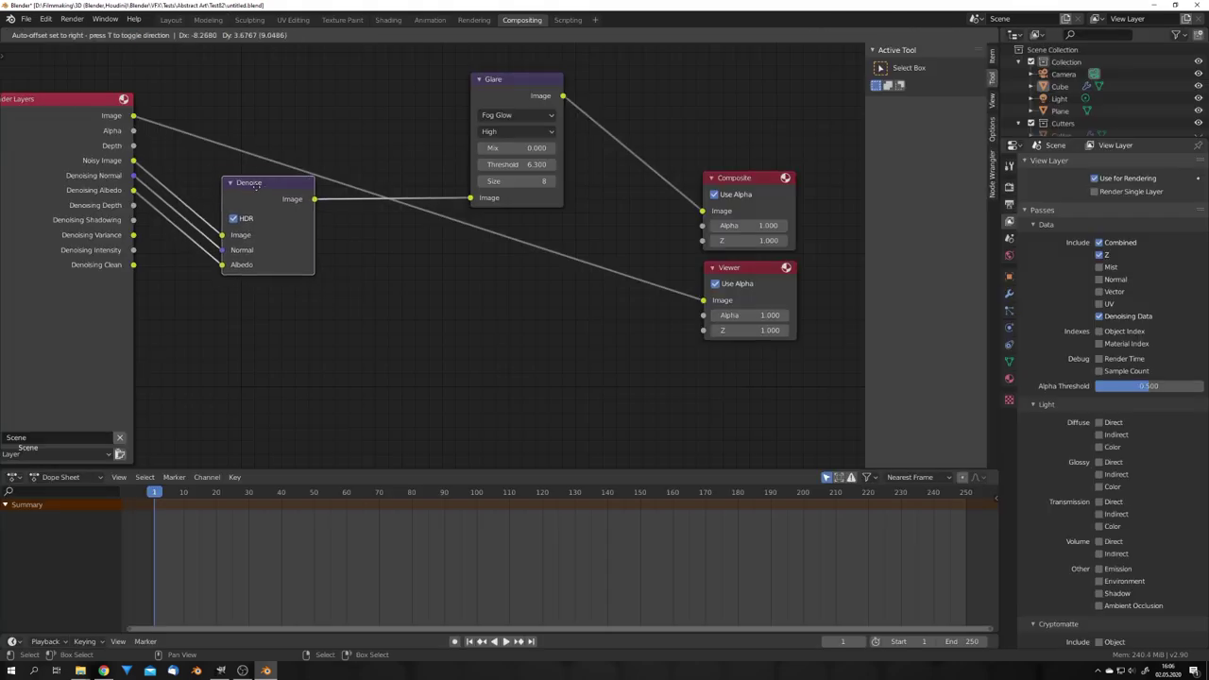
# Rearrange the compositor nodes, moving the Denoise node up between the Render Layers and Glare nodes
pyautogui.moveTo(262, 164)
pyautogui.mouseDown()
pyautogui.moveTo(278, 163)
pyautogui.moveTo(268, 162)
pyautogui.mouseUp()
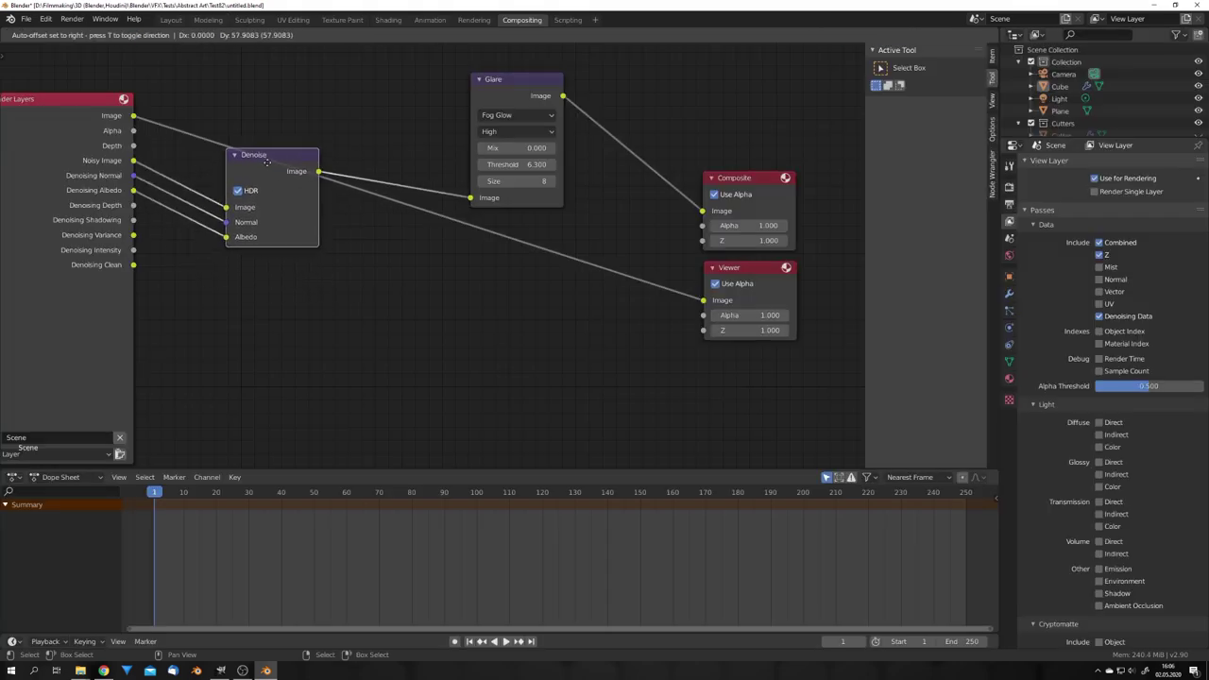
pyautogui.moveTo(371, 175); pyautogui.dragTo(357, 225, button='middle')
pyautogui.moveTo(489, 147); pyautogui.dragTo(471, 167)
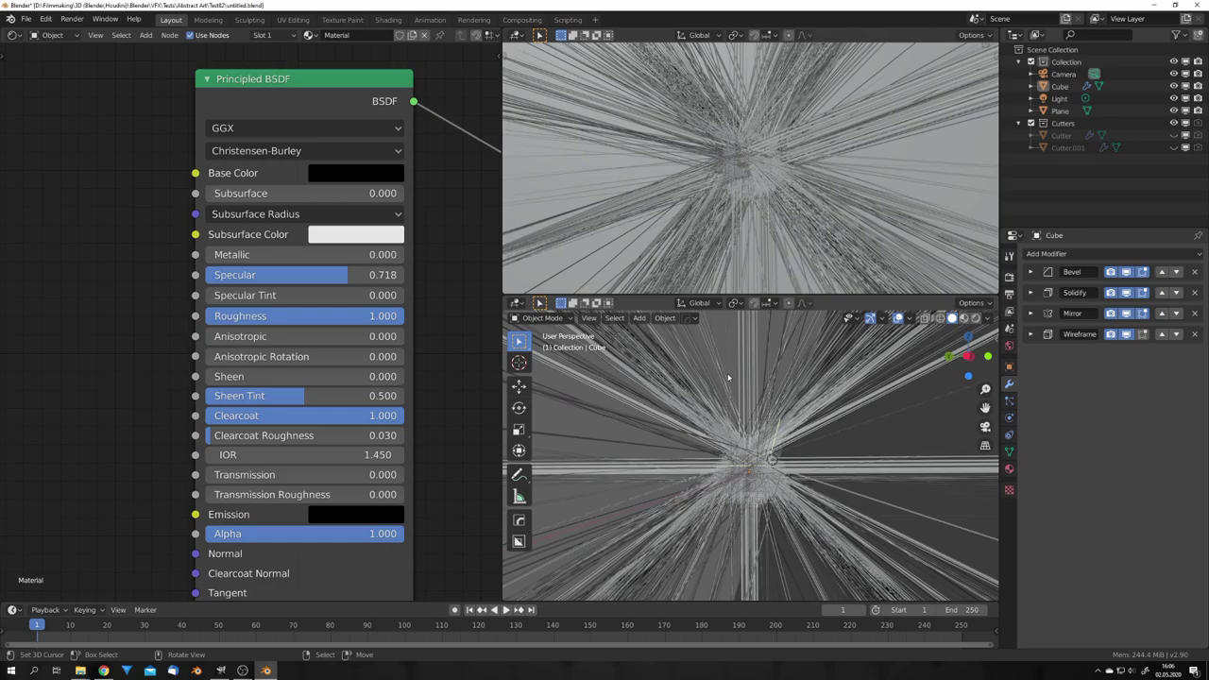
# Select the light near the centre of the wireframe object and bring up the shading choices for the camera view
pyautogui.moveTo(751, 436); pyautogui.dragTo(767, 417, button='middle')
pyautogui.click(766, 414)
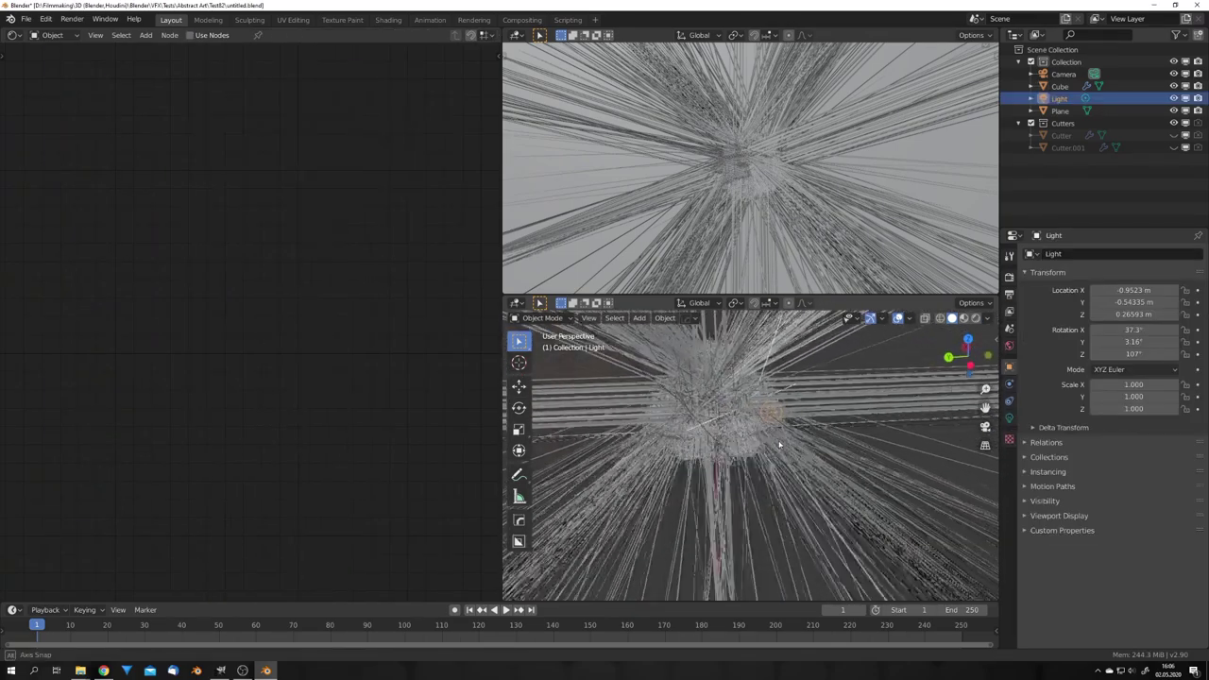
pyautogui.scroll(-2, 793, 175)
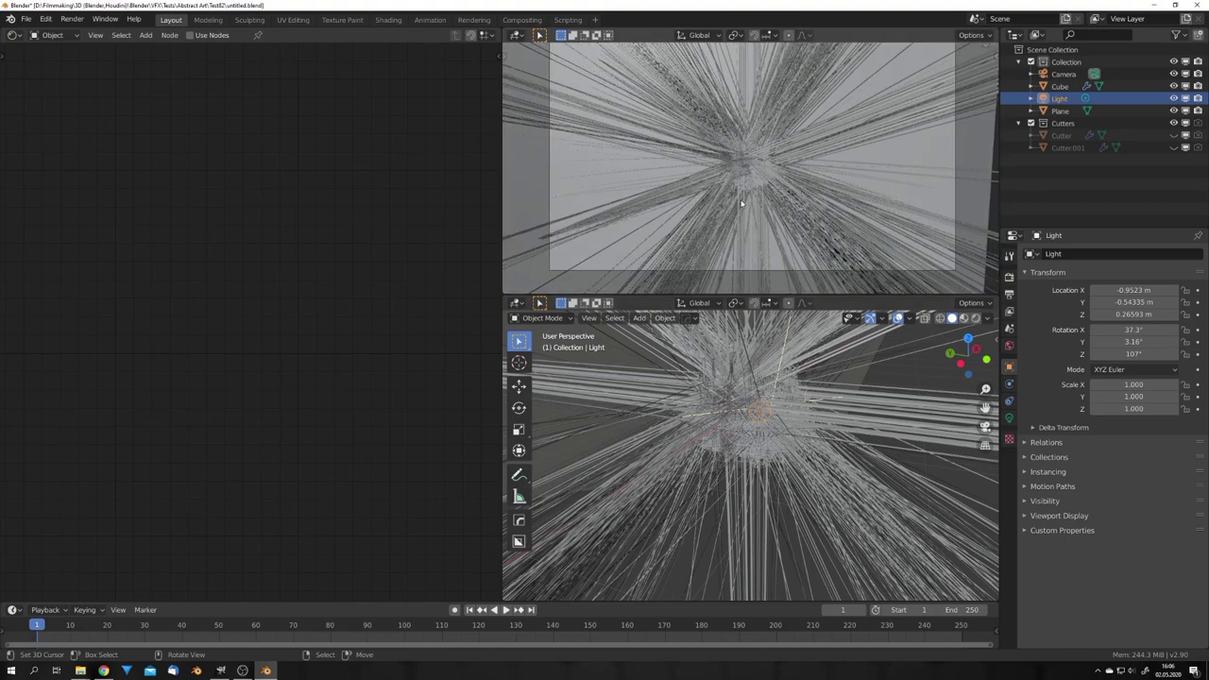
pyautogui.press('z')
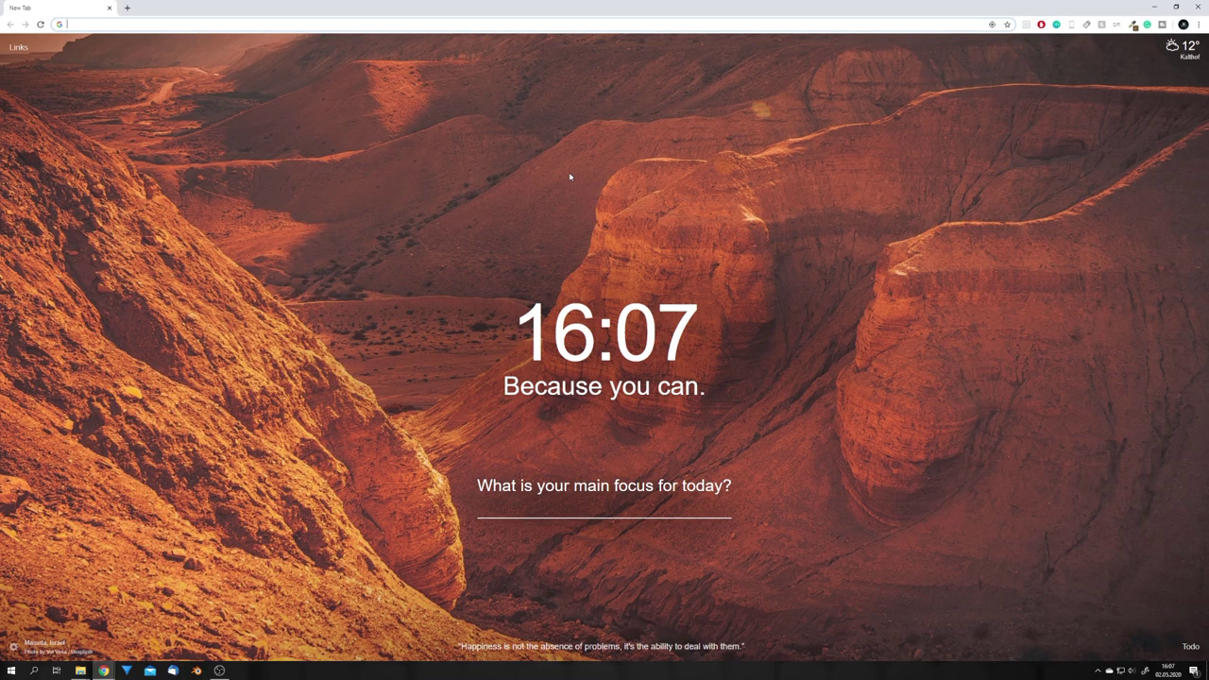
# Switch to the web browser, go to gmic.eu, and examine the G'MIC plug-in downloads for GIMP before closing the page
pyautogui.write('gmic.e')
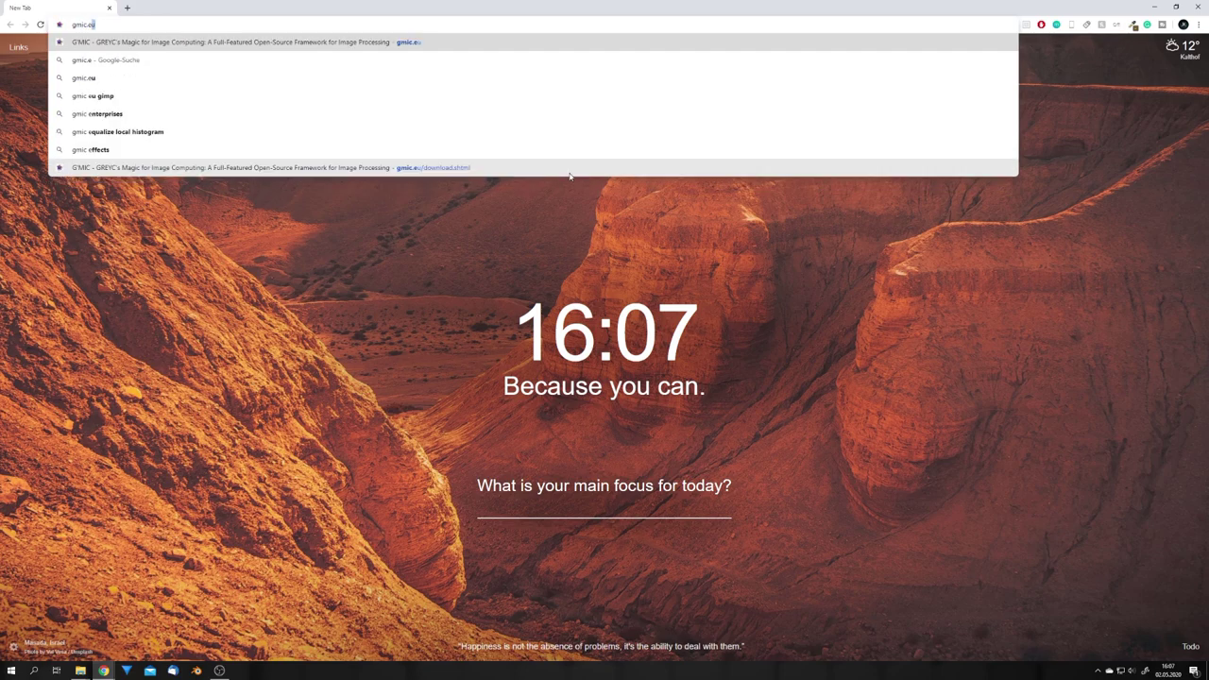
pyautogui.press('Return')
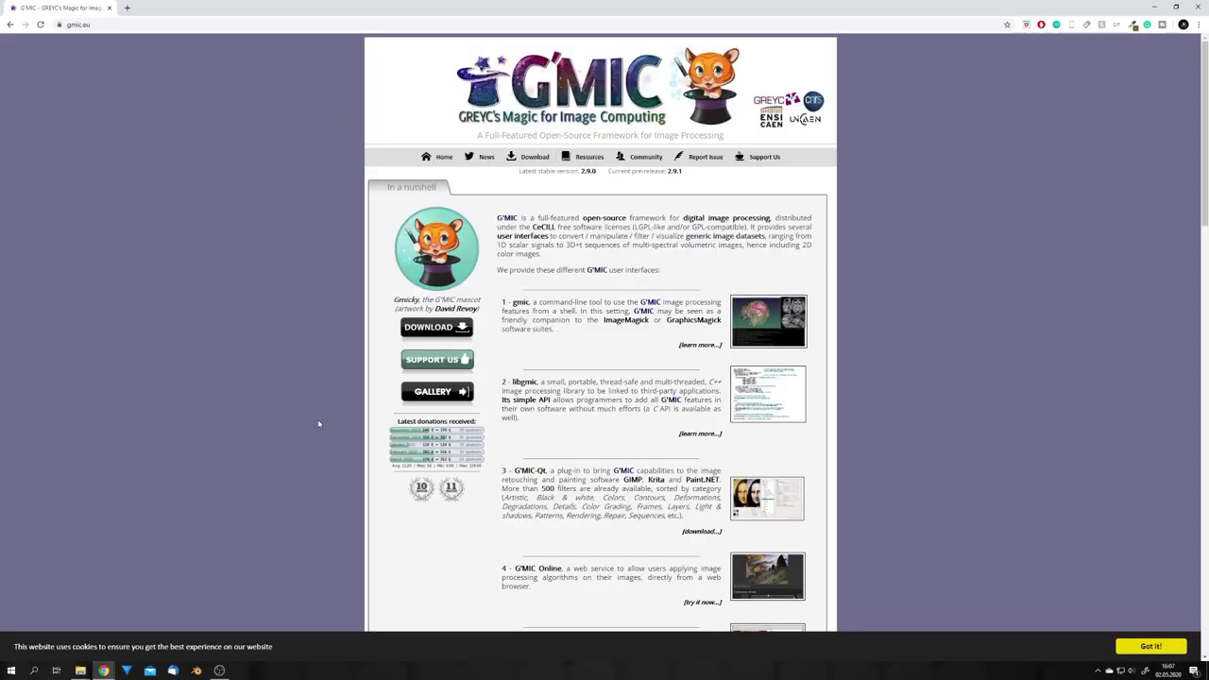
pyautogui.click(531, 157)
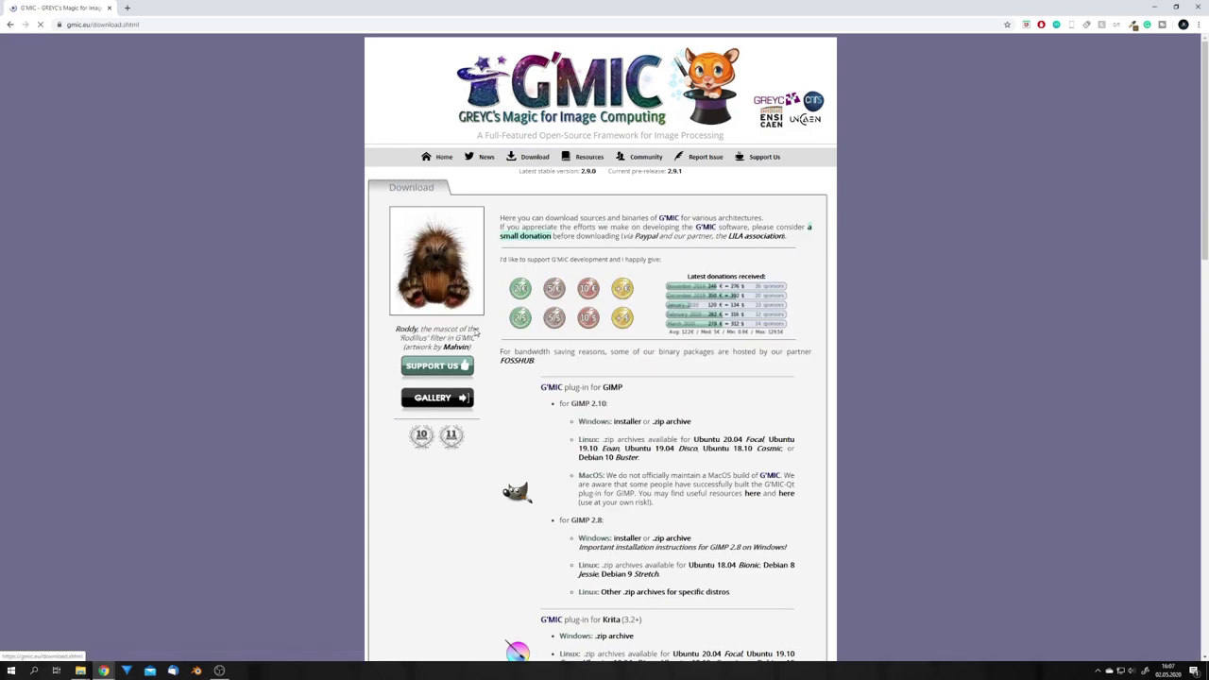
pyautogui.scroll(-2, 481, 340)
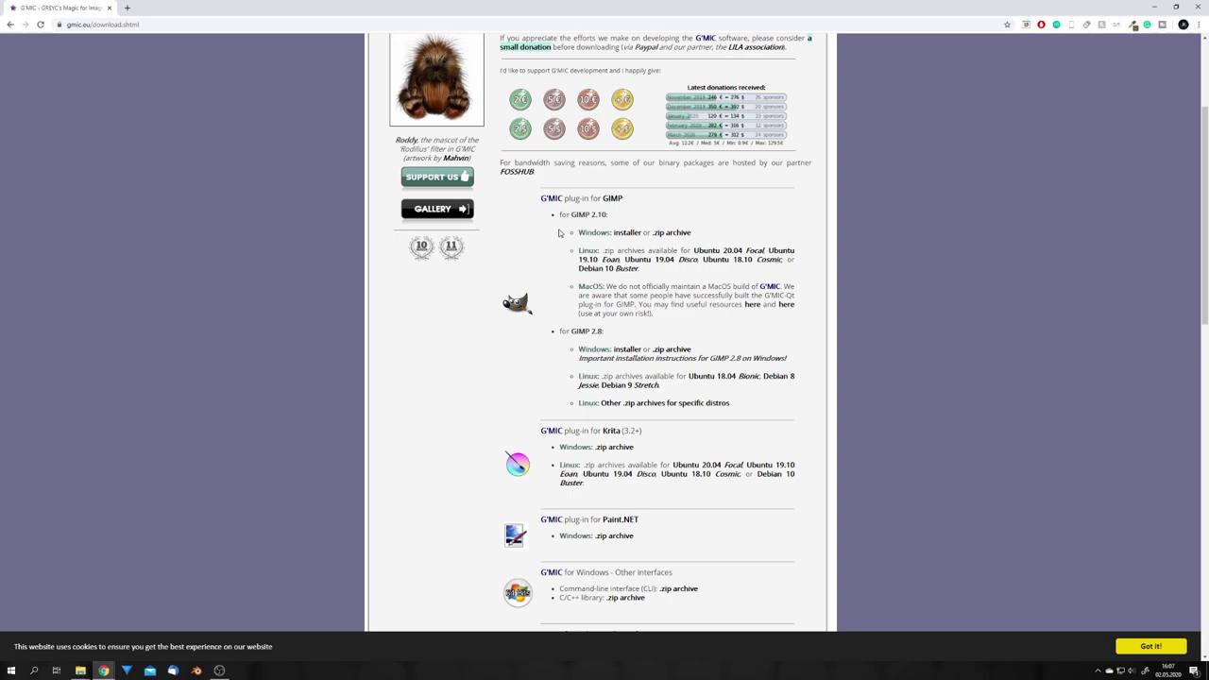
pyautogui.moveTo(558, 232); pyautogui.dragTo(687, 323)
pyautogui.click(687, 323)
pyautogui.click(1197, 8)
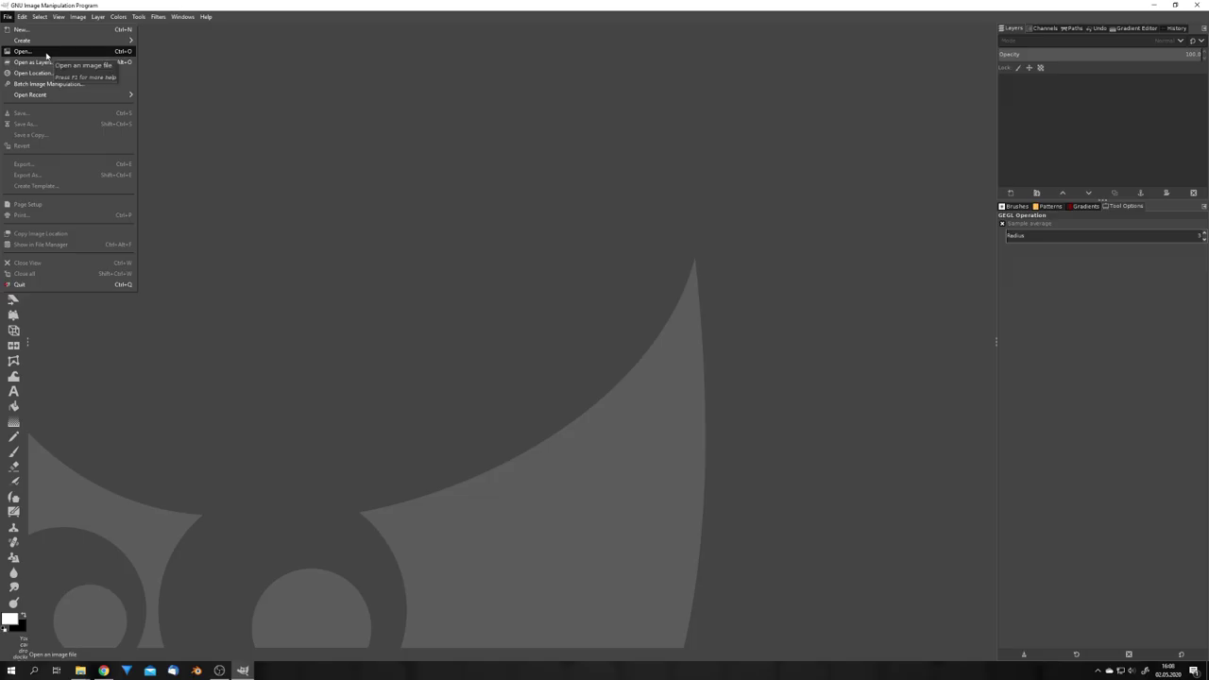
# Open the rendered image Render.png in GIMP
pyautogui.click(47, 56)
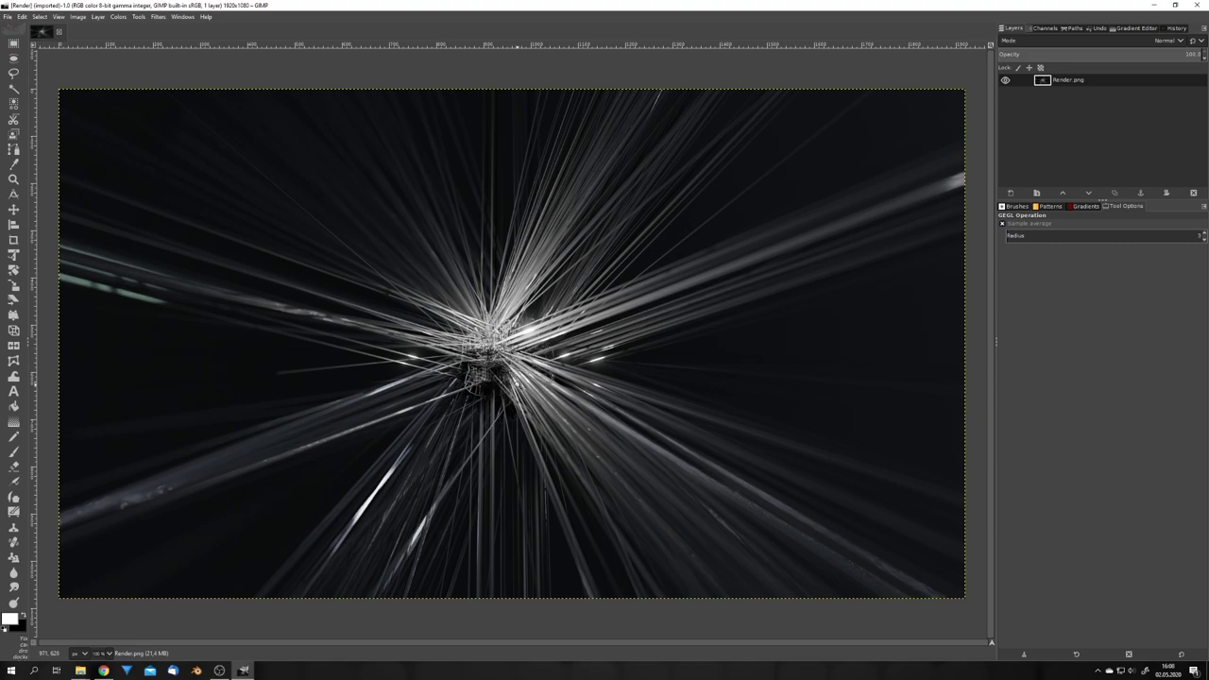
pyautogui.keyDown('ctrl'); pyautogui.scroll(2, 519, 386); pyautogui.keyUp('ctrl')
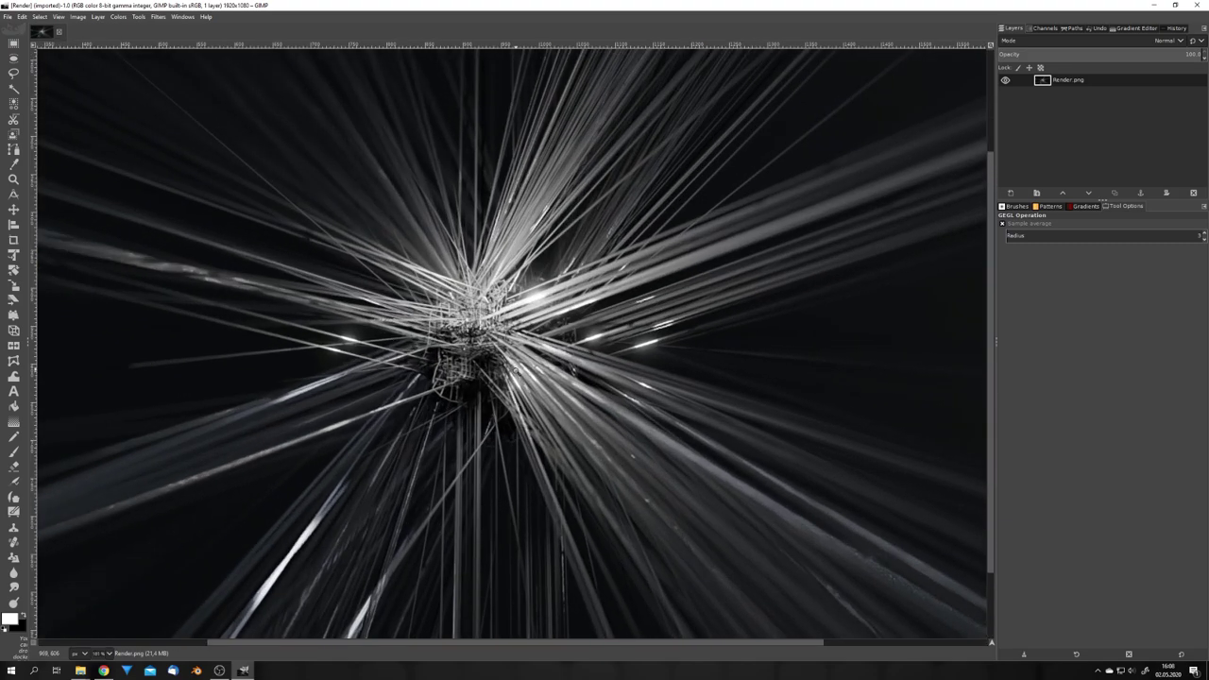
pyautogui.keyDown('ctrl'); pyautogui.scroll(-1, 351, 244); pyautogui.keyUp('ctrl')
# Launch the G'MIC-Qt filter, search for "pixel", choose Pixel Sort, and compare its preview with the original image
pyautogui.click(158, 17)
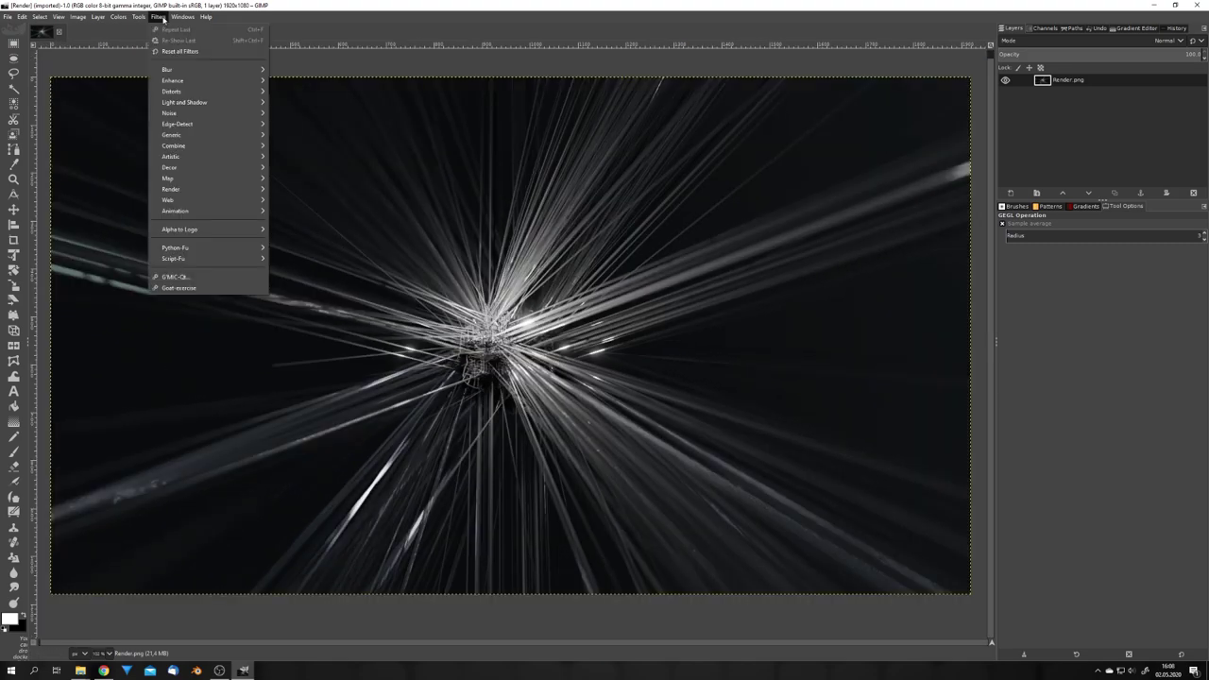
pyautogui.click(177, 279)
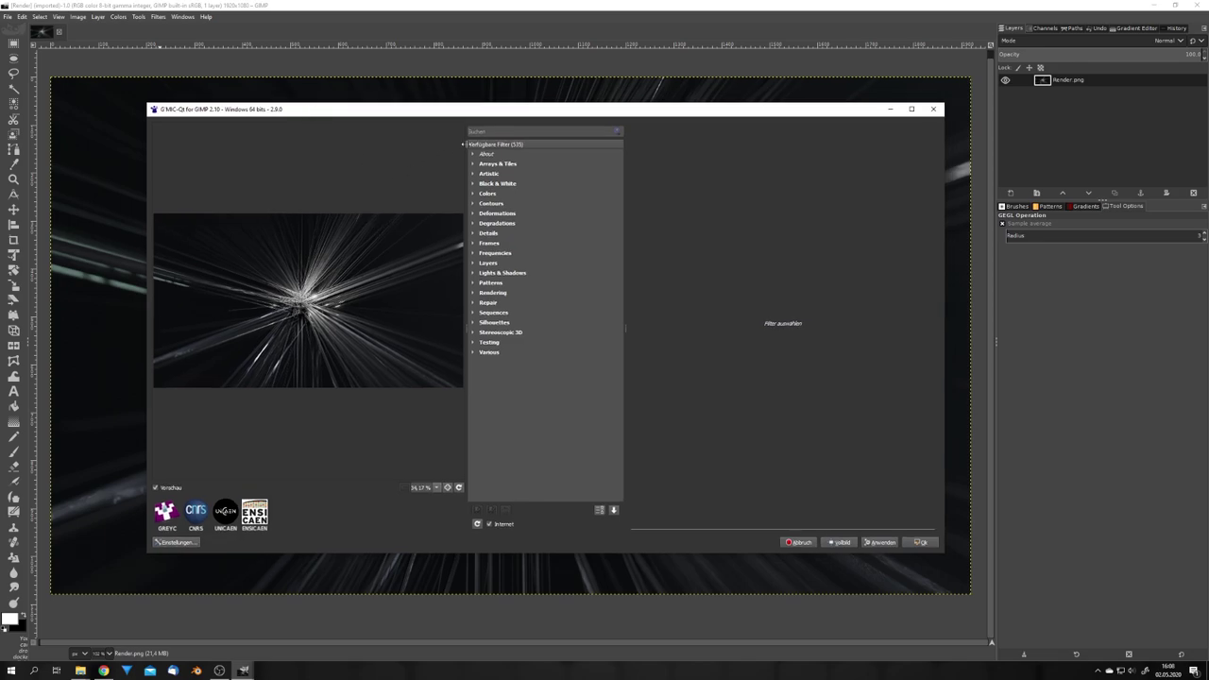
pyautogui.write('pixel')
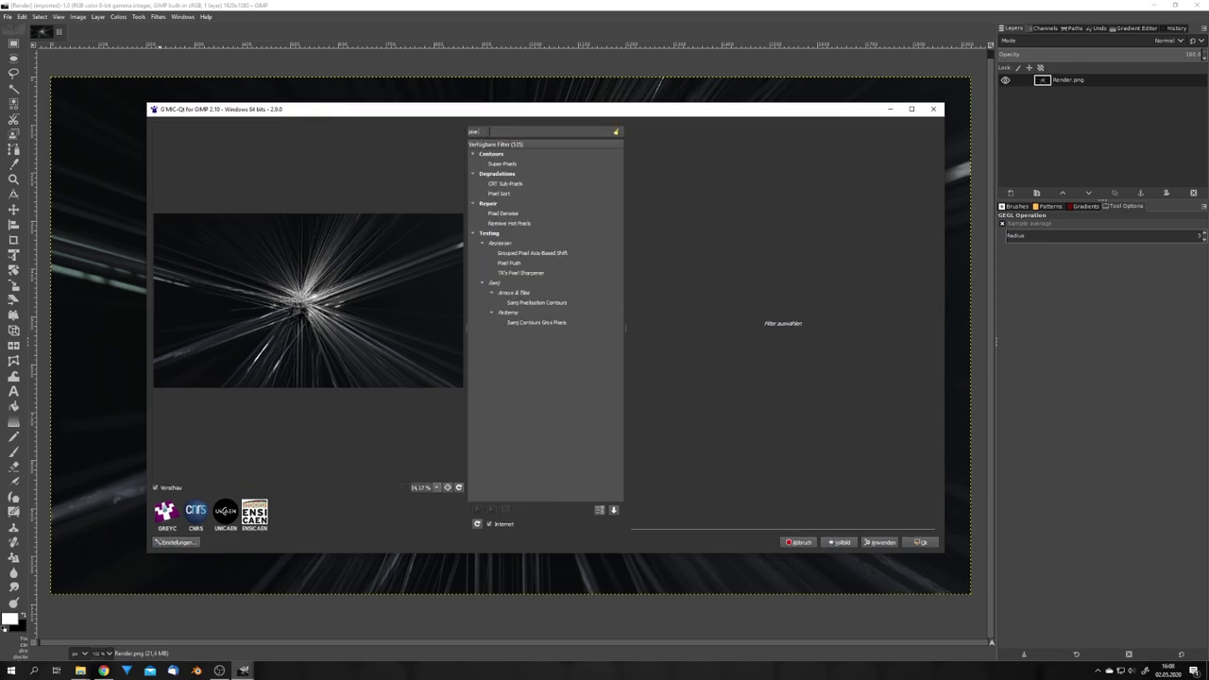
pyautogui.click(498, 193)
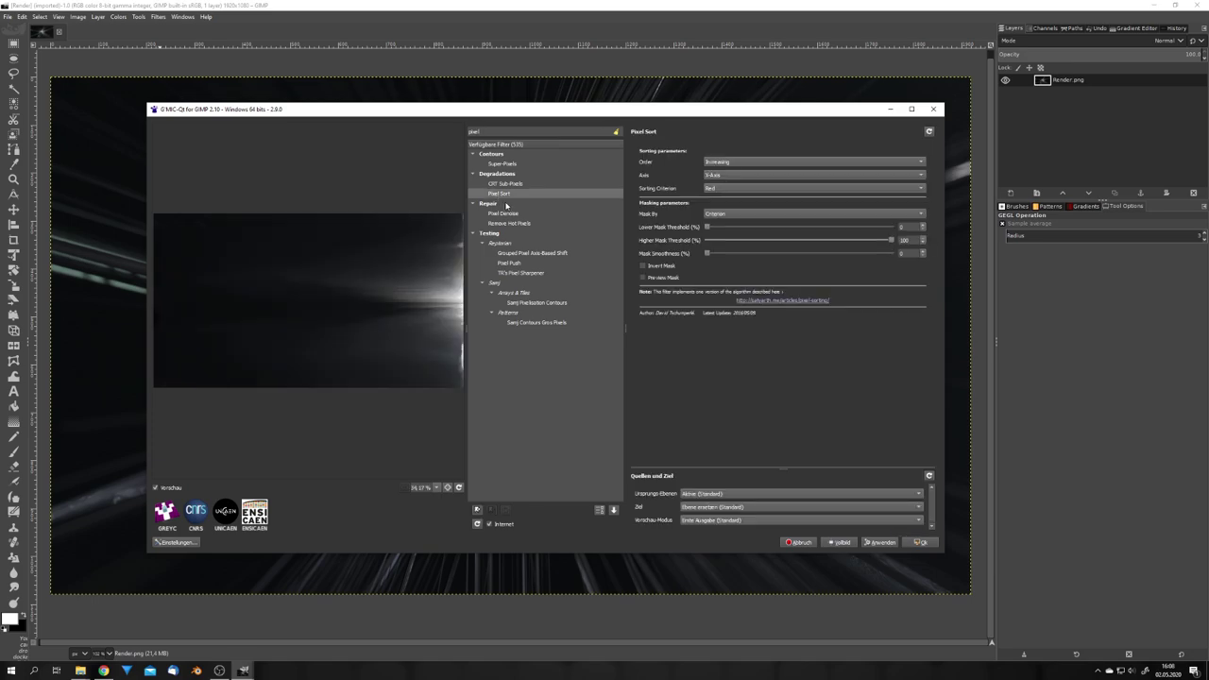
pyautogui.rightClick(379, 292)
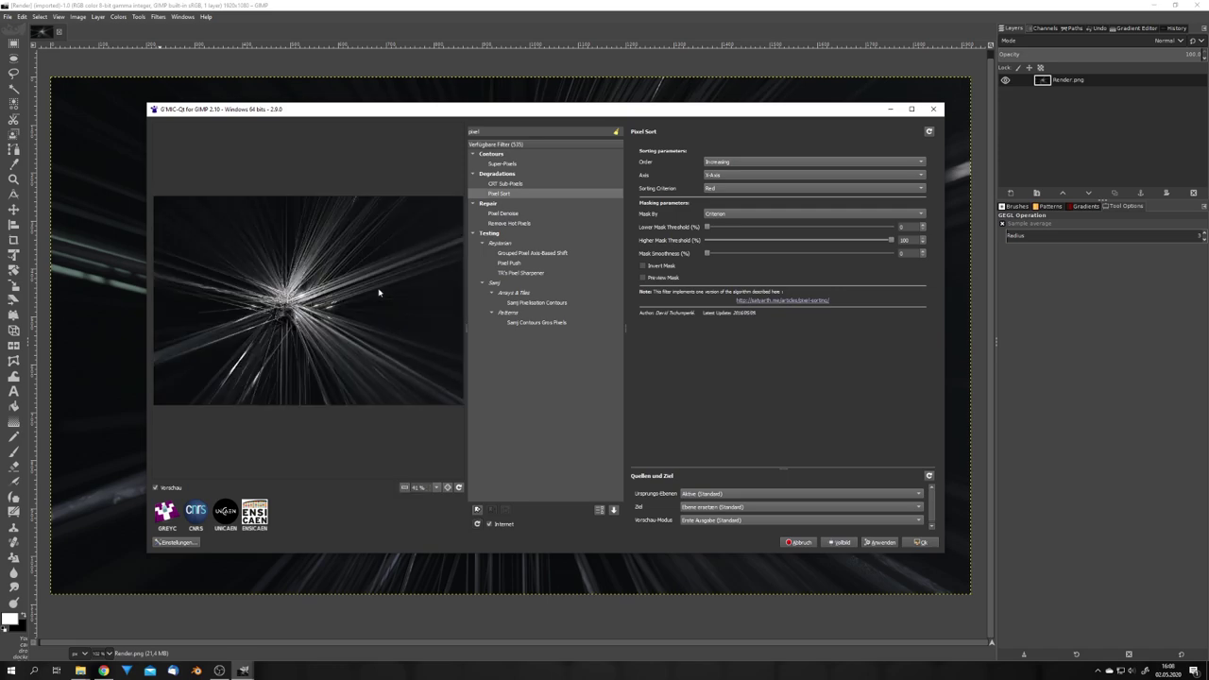
pyautogui.rightClick(382, 300)
pyautogui.moveTo(383, 300); pyautogui.dragTo(382, 300)
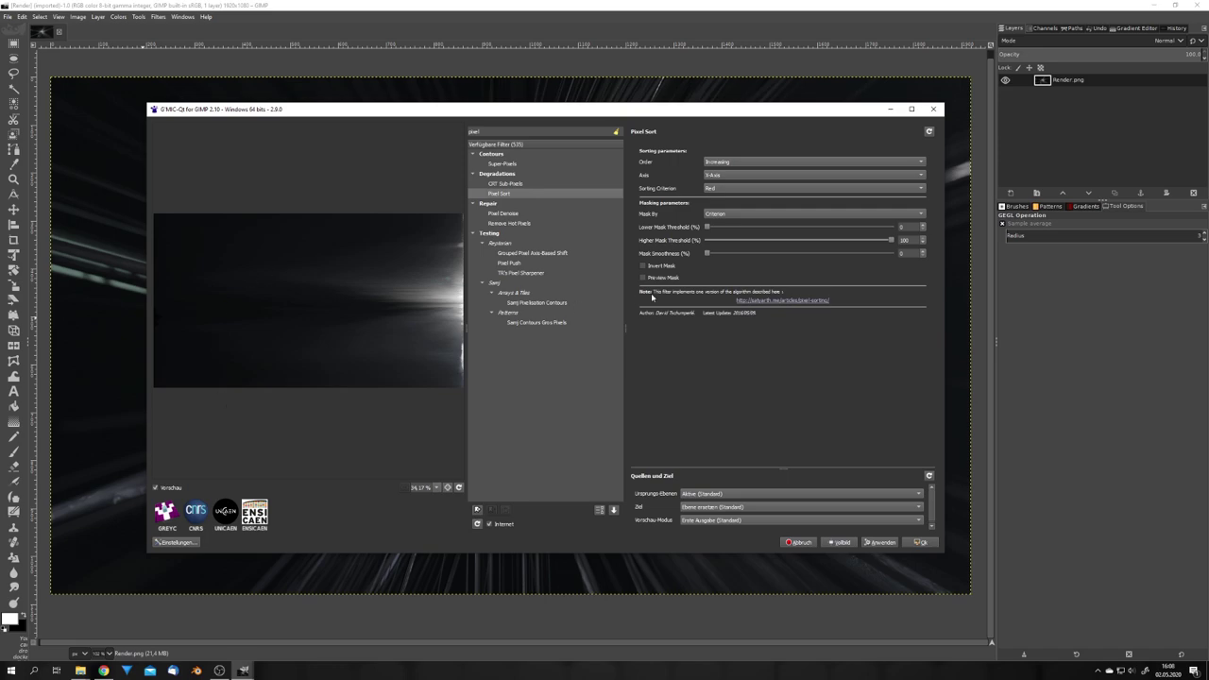
# Using the mask preview temporarily, set Pixel Sort's Higher Mask Threshold to 23.6% and invert the mask
pyautogui.click(642, 278)
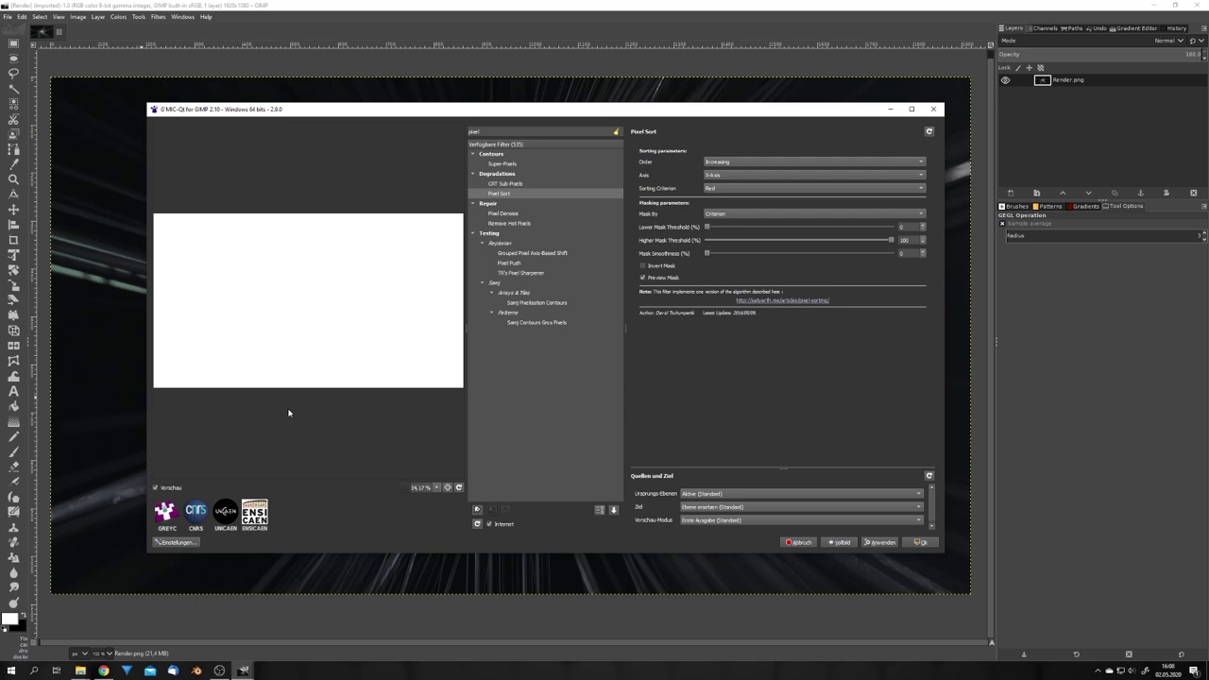
pyautogui.moveTo(892, 243); pyautogui.dragTo(770, 240)
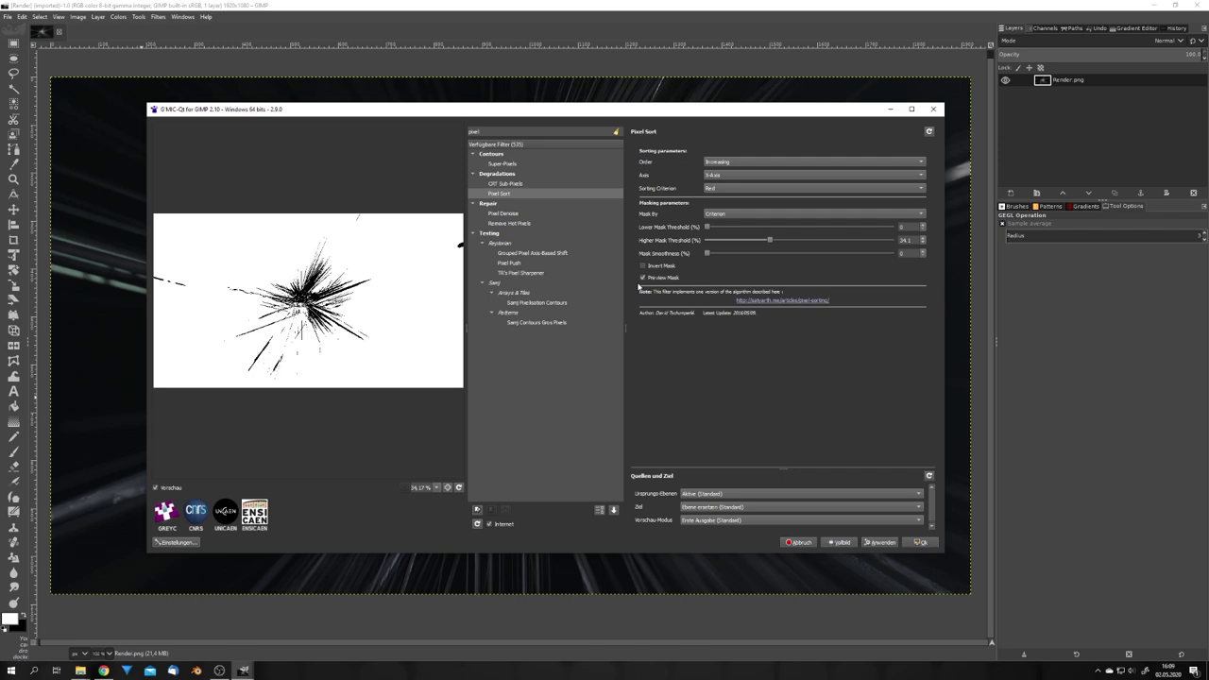
pyautogui.click(643, 267)
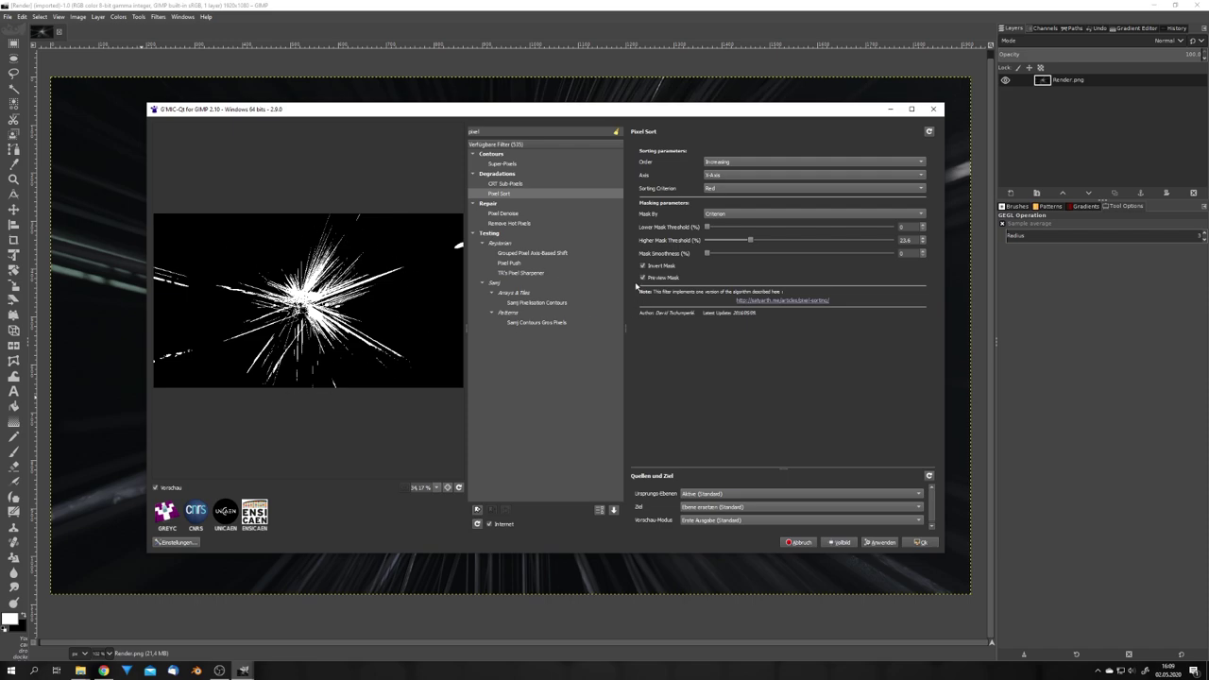
pyautogui.click(643, 279)
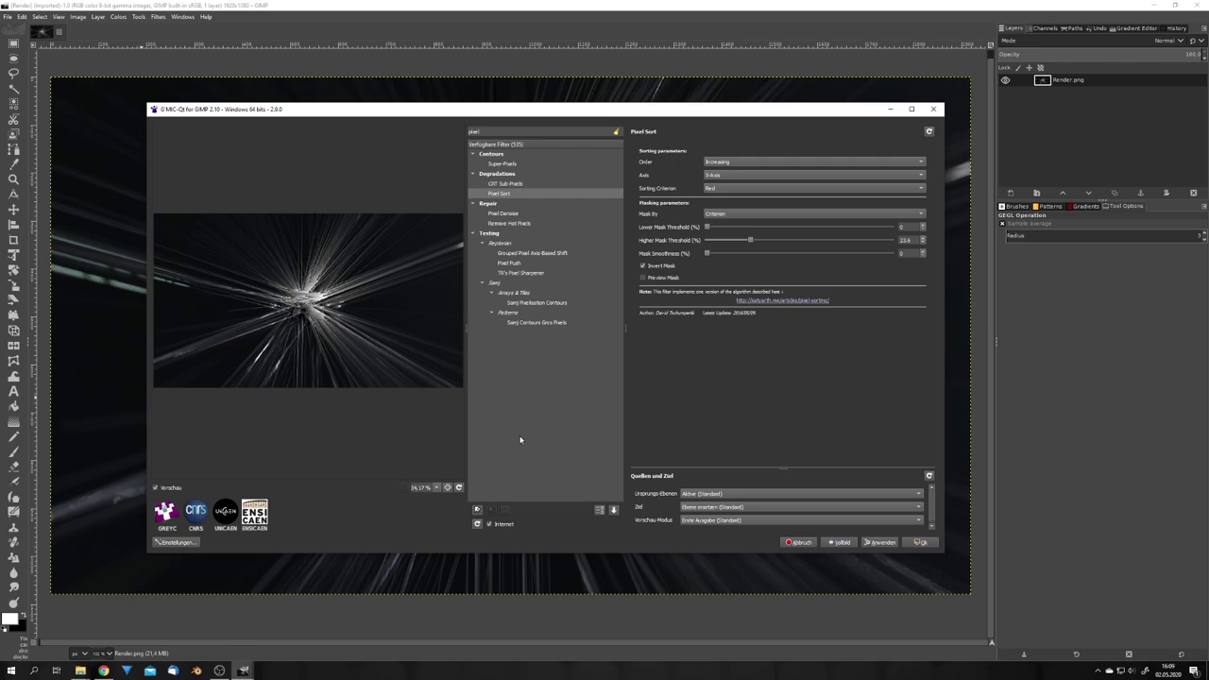
# Try sorting the pixels along the Y-Axis, inspect the preview closely, and return the axis to X-Axis
pyautogui.scroll(6, 327, 330)
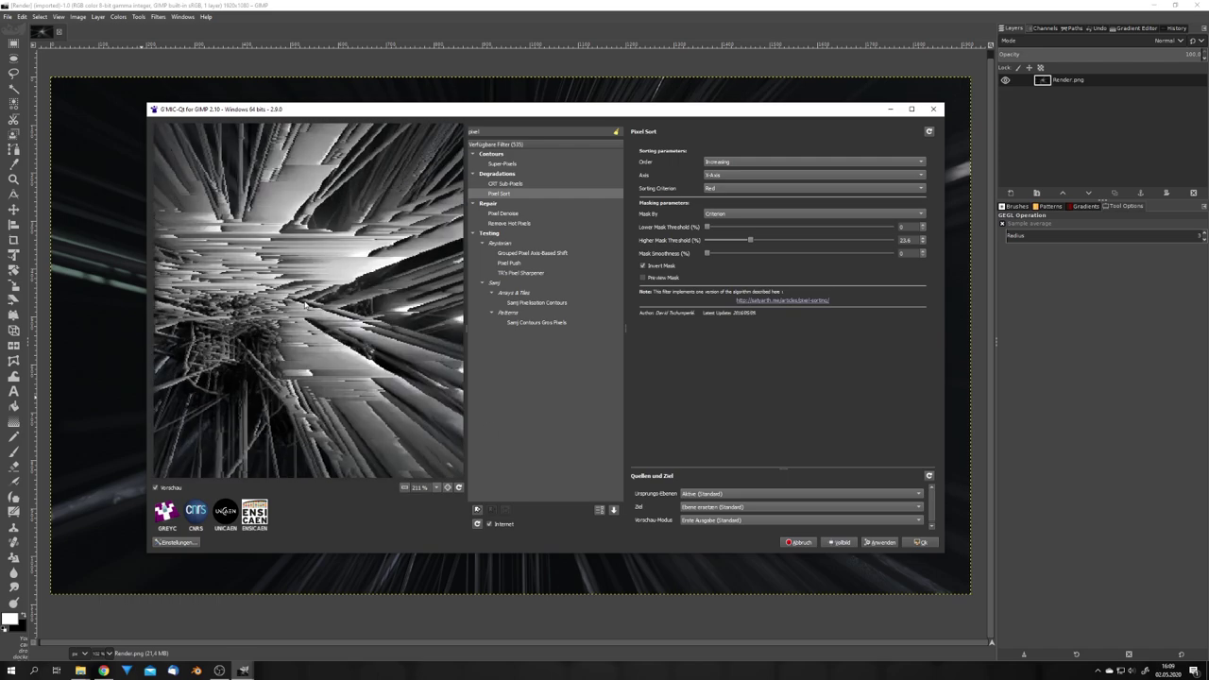
pyautogui.scroll(-8, 305, 304)
pyautogui.click(715, 175)
pyautogui.click(722, 187)
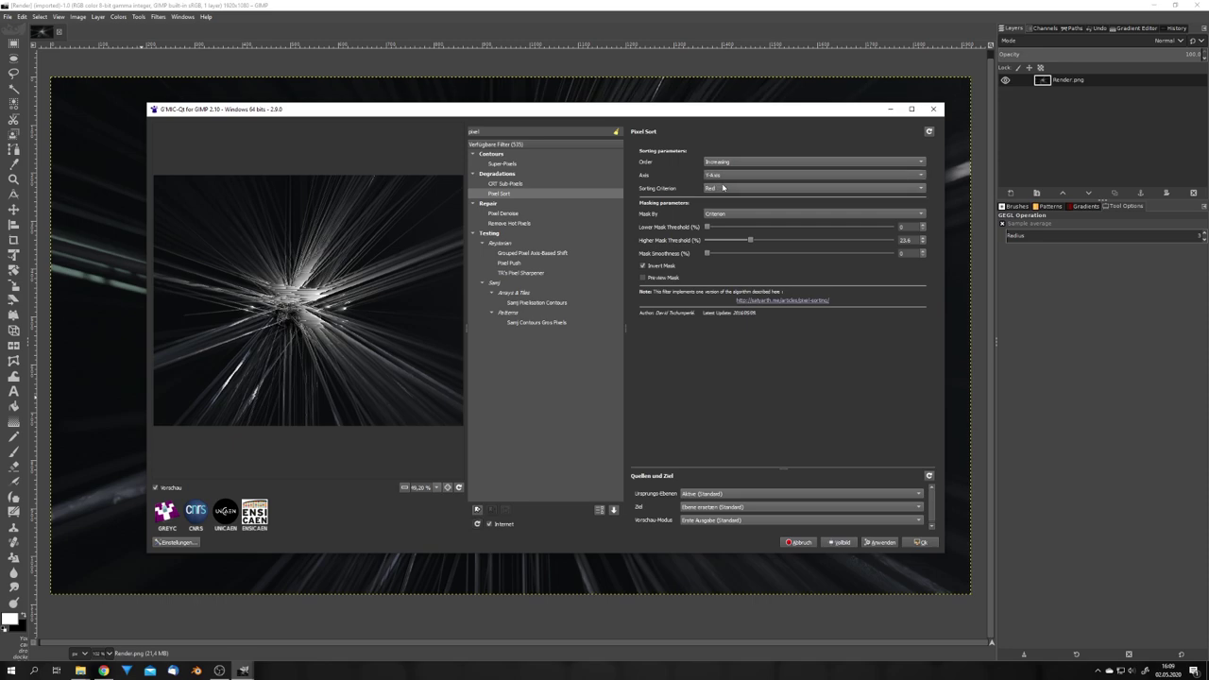
pyautogui.scroll(1, 309, 247)
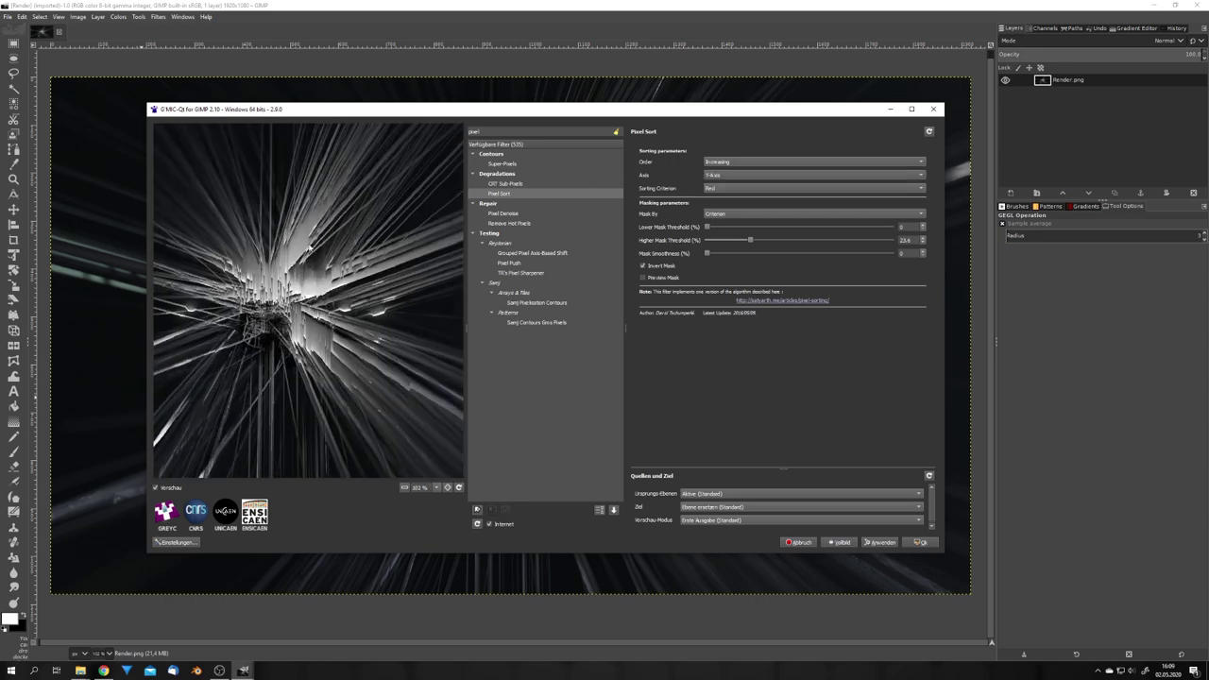
pyautogui.scroll(-1, 276, 279)
pyautogui.click(723, 174)
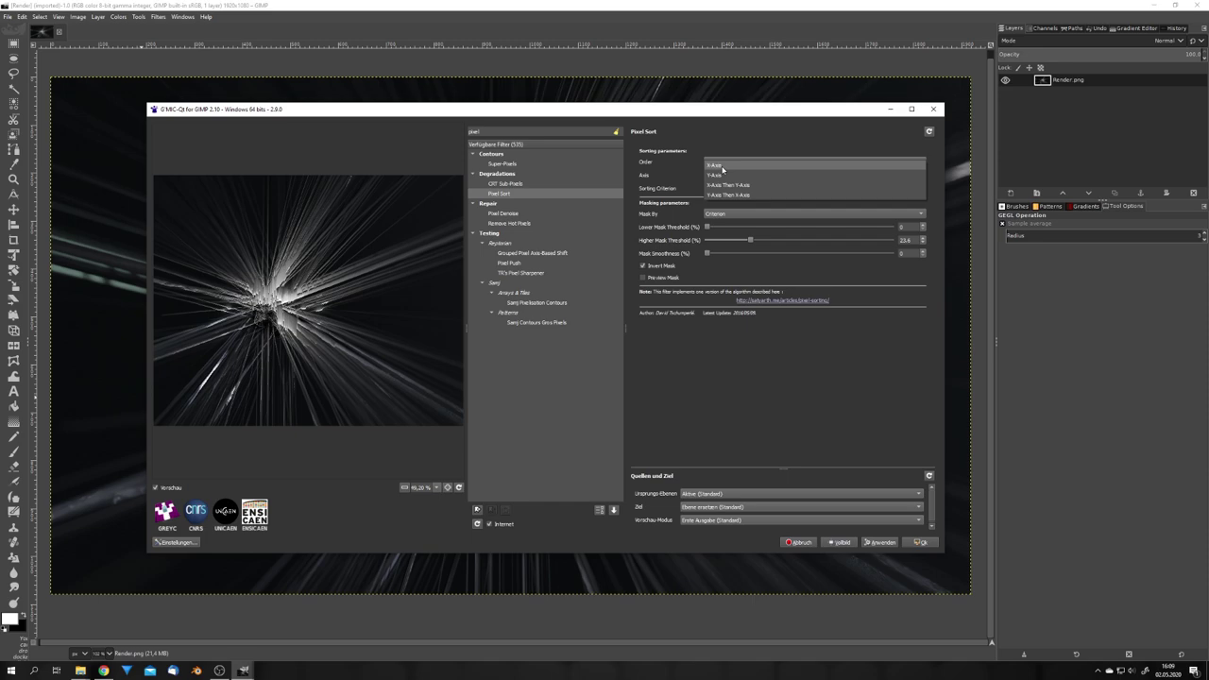
pyautogui.click(723, 175)
# Try the Decreasing sorting order and return it to Increasing
pyautogui.click(727, 163)
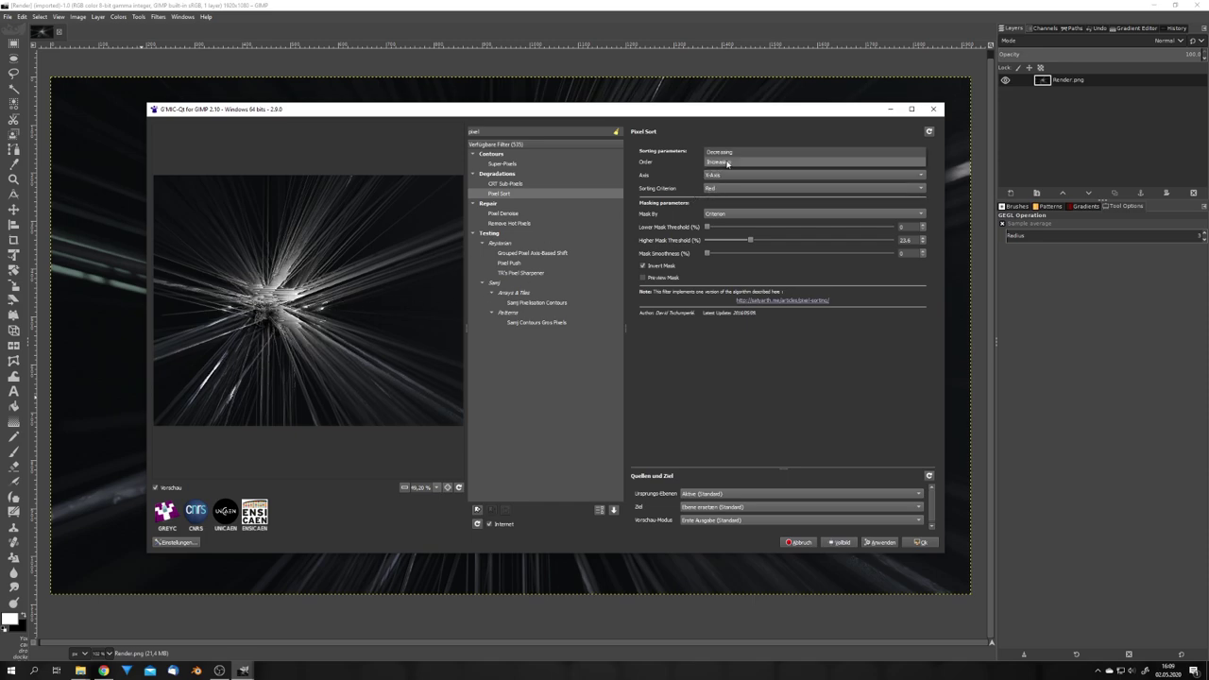
pyautogui.click(719, 152)
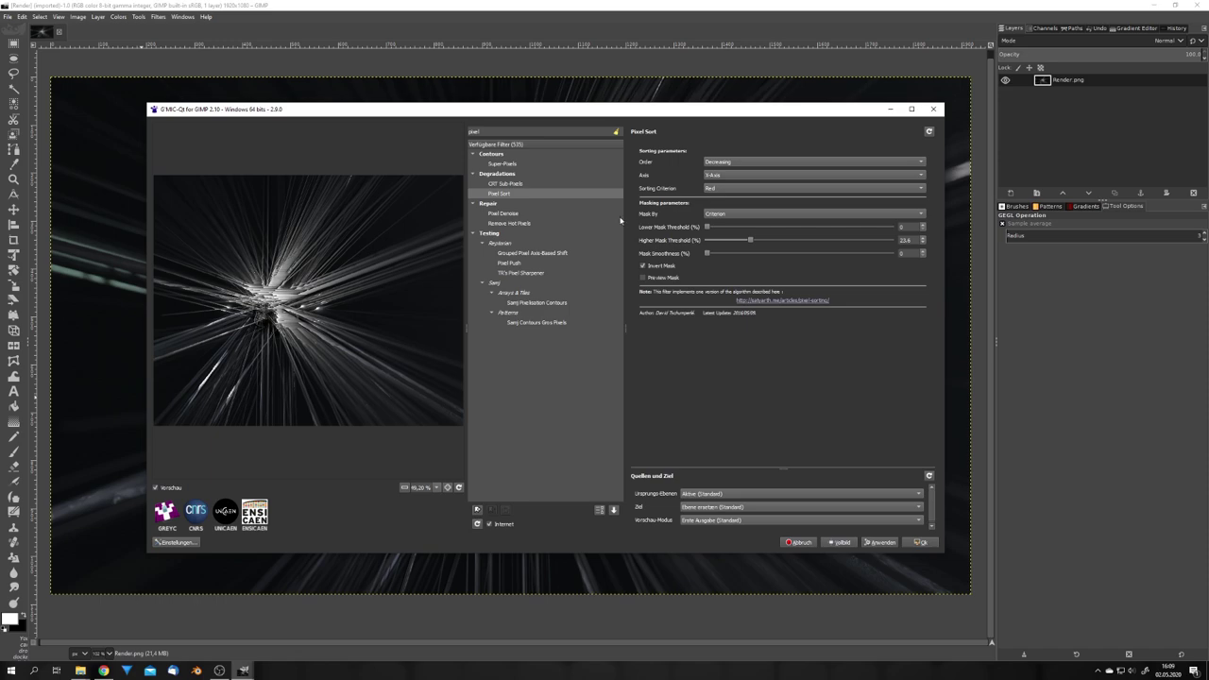
pyautogui.scroll(-1, 730, 163)
# Set the sorting criterion to Luminance, apply Pixel Sort to the render, and inspect the filtered image
pyautogui.click(716, 191)
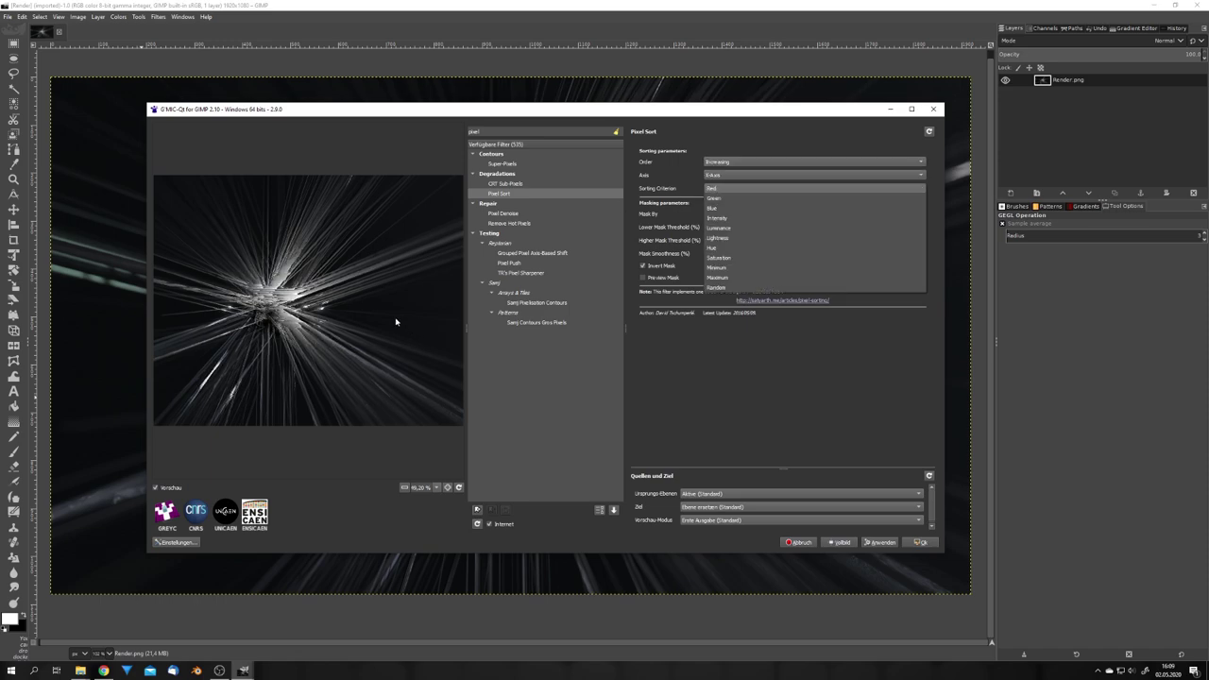
pyautogui.click(725, 228)
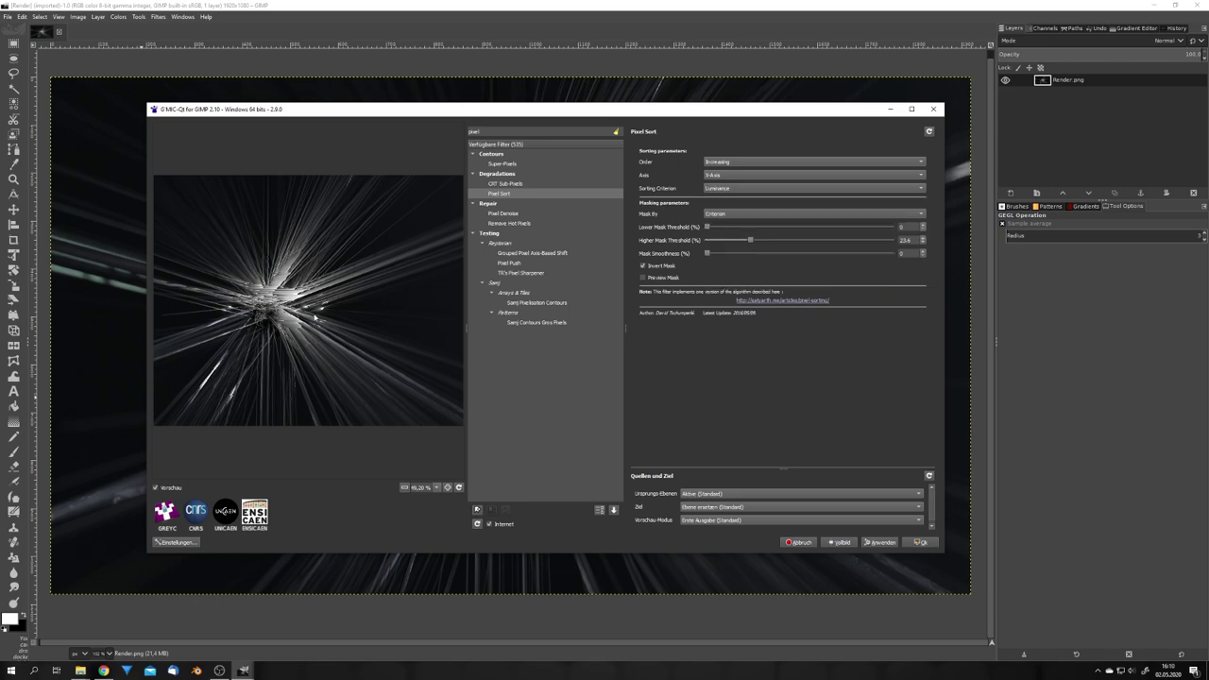
pyautogui.click(921, 542)
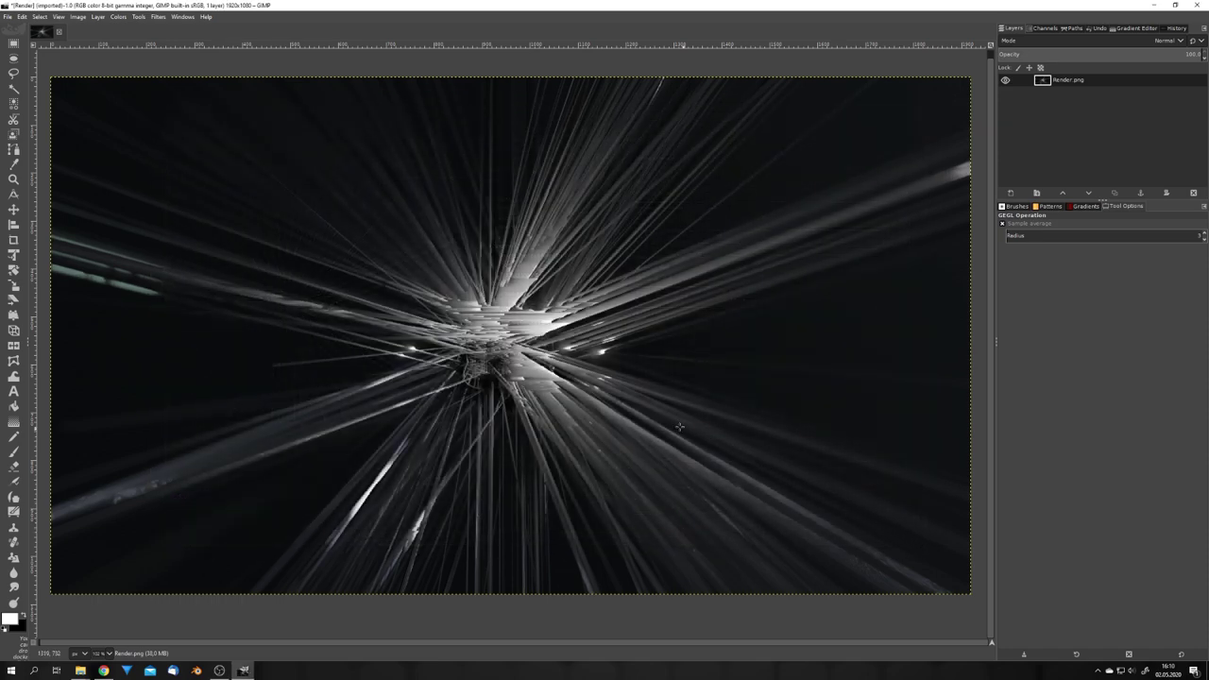
pyautogui.moveTo(579, 391); pyautogui.dragTo(559, 382, button='middle')
pyautogui.keyDown('ctrl'); pyautogui.scroll(-1, 581, 400); pyautogui.keyUp('ctrl')
pyautogui.keyDown('ctrl'); pyautogui.scroll(1, 559, 382); pyautogui.keyUp('ctrl')
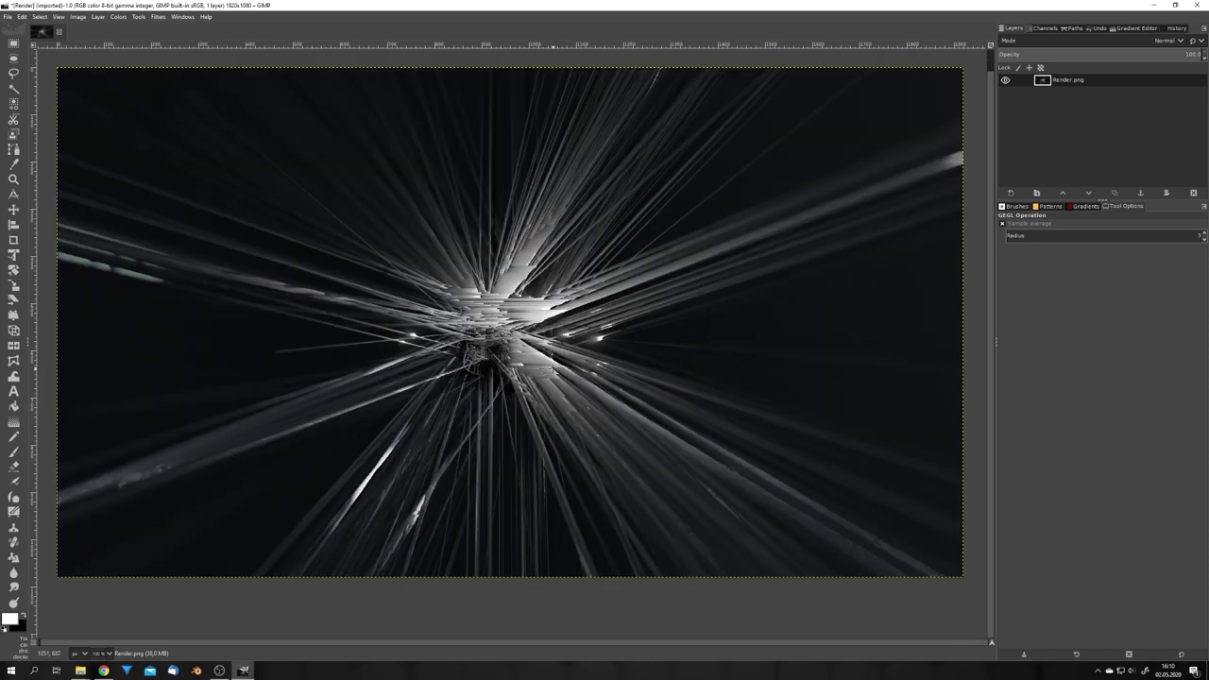